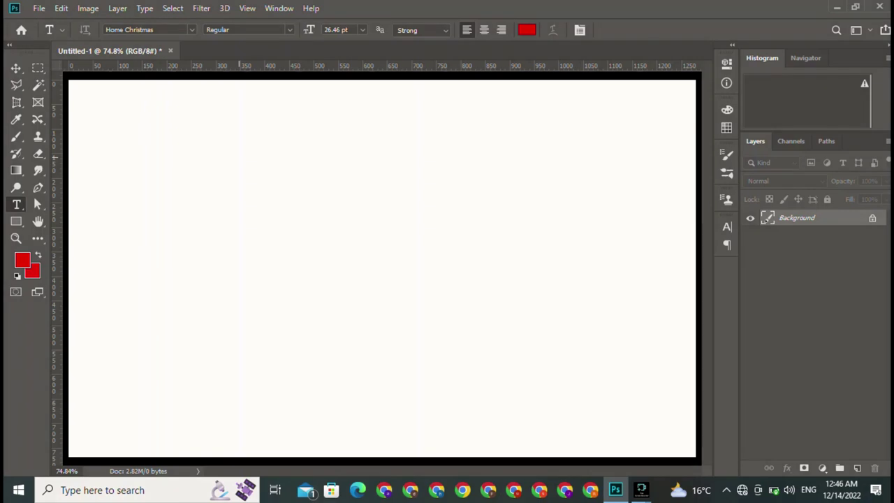
# Type ARYAN in red Home Christmas font on a new text layer and commit it
pyautogui.click(238, 157)
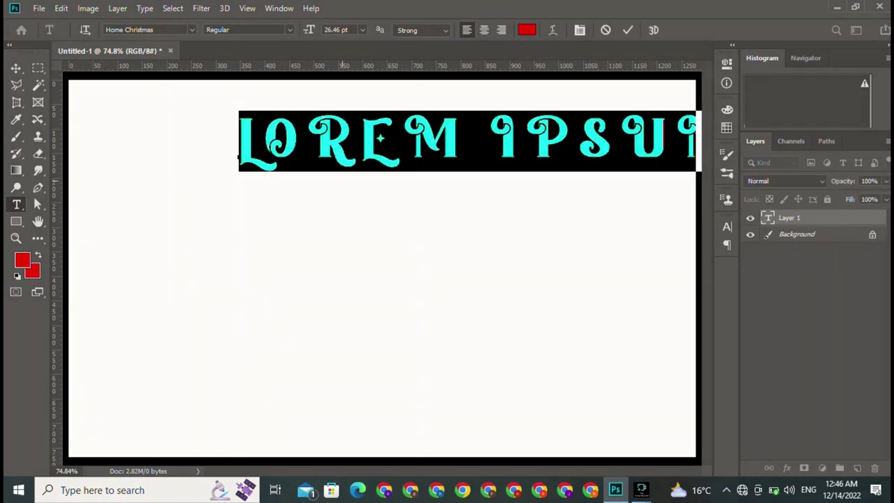
pyautogui.press('BackSpace')
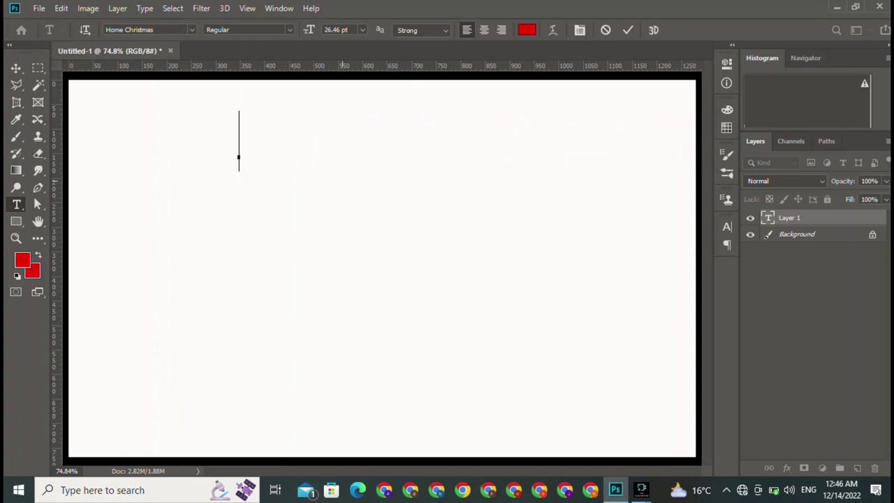
pyautogui.write('A R')
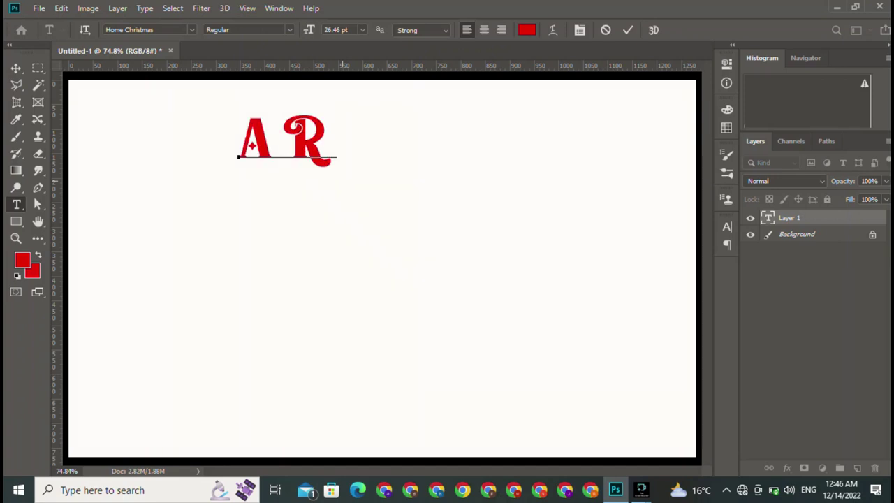
pyautogui.write(' Y')
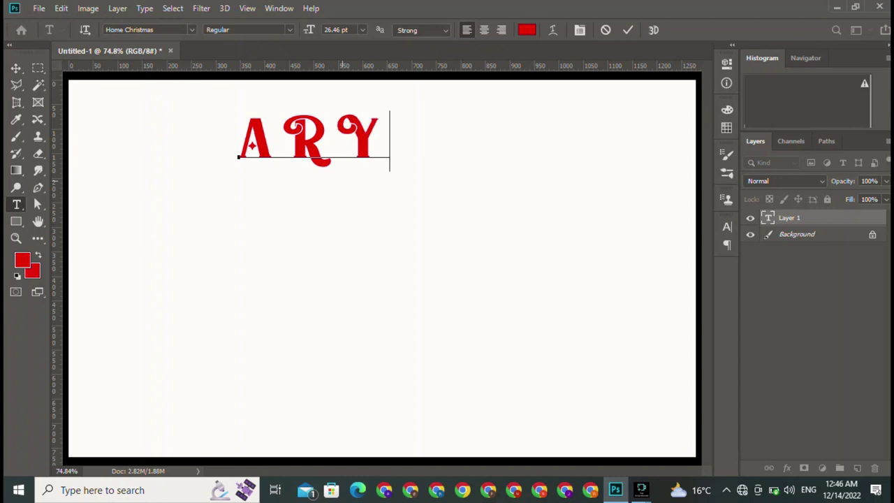
pyautogui.write(' A N')
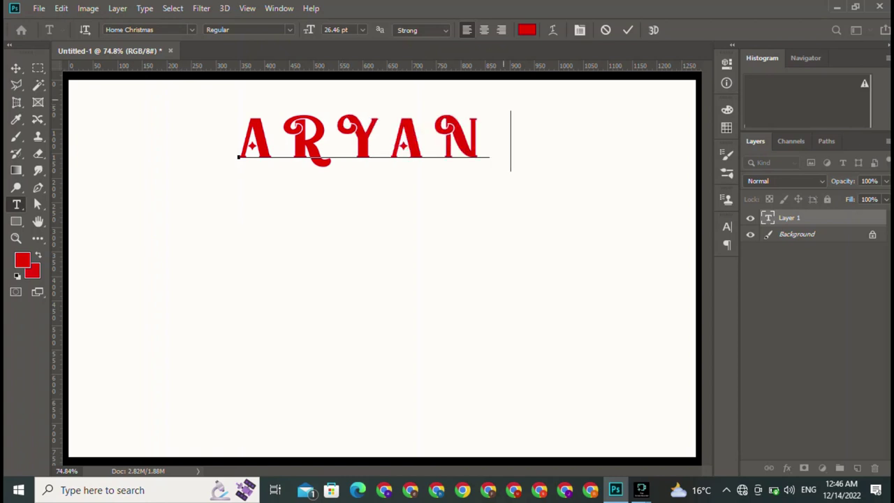
pyautogui.press('BackSpace')
pyautogui.click(628, 29)
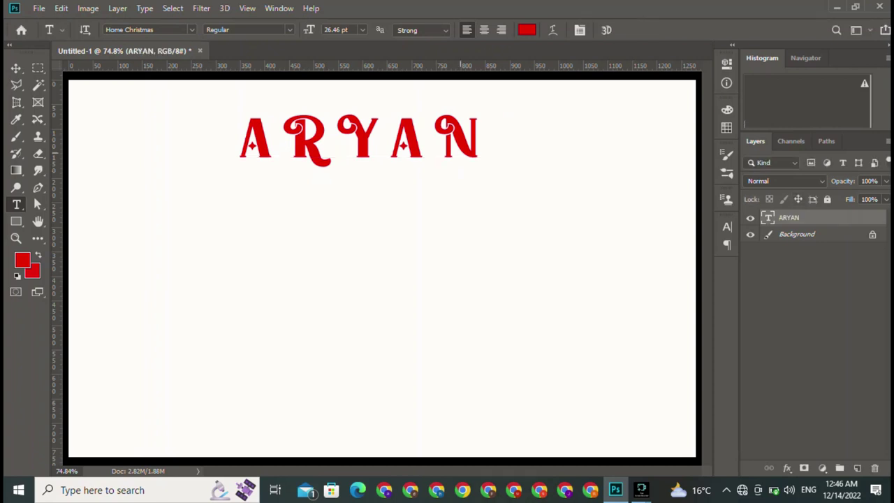
# Scale the ARYAN text up about two-thirds and move it down toward the canvas centre
pyautogui.click(15, 68)
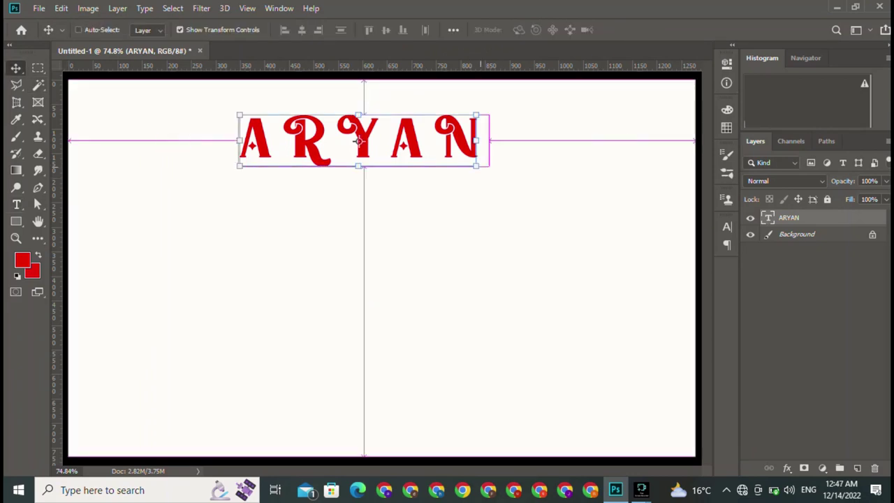
pyautogui.hotkey('ctrl', 't')
pyautogui.moveTo(488, 170); pyautogui.dragTo(655, 210)
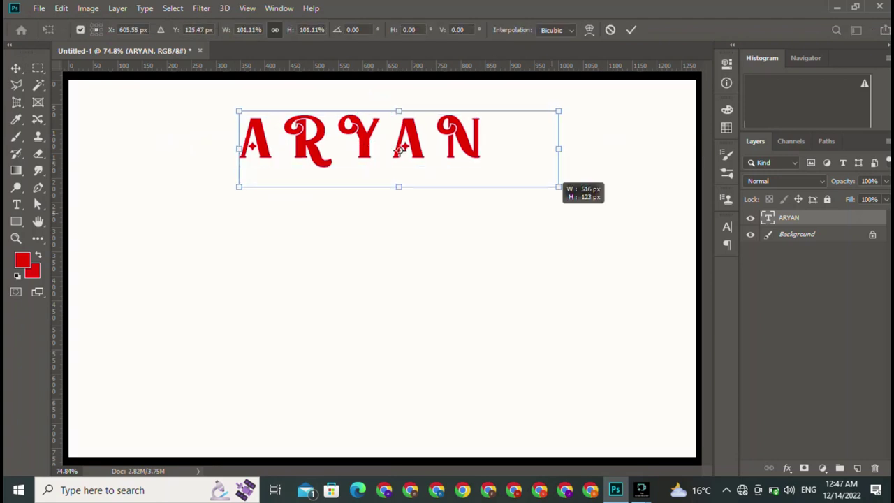
pyautogui.moveTo(448, 161)
pyautogui.mouseDown()
pyautogui.moveTo(354, 250)
pyautogui.moveTo(370, 250)
pyautogui.mouseUp()
pyautogui.press('Return')
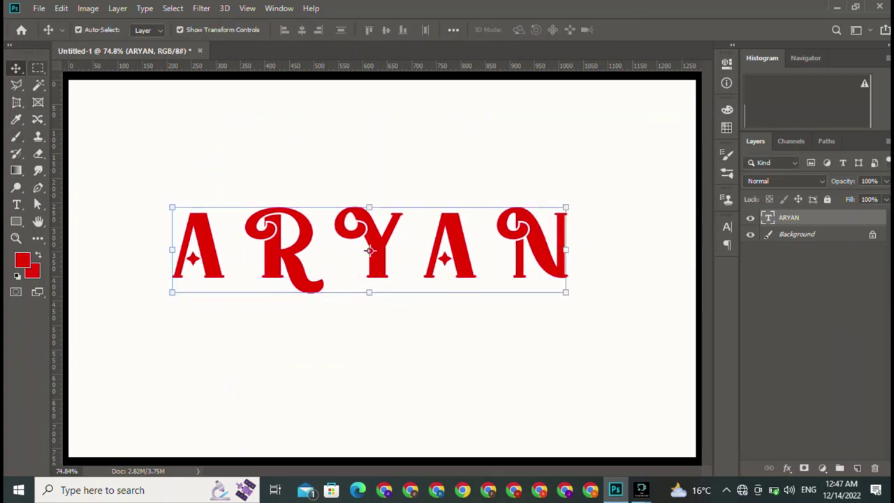
# Switch between the Marquee and Move tools and click the canvas to deselect the ARYAN layer
pyautogui.click(38, 67)
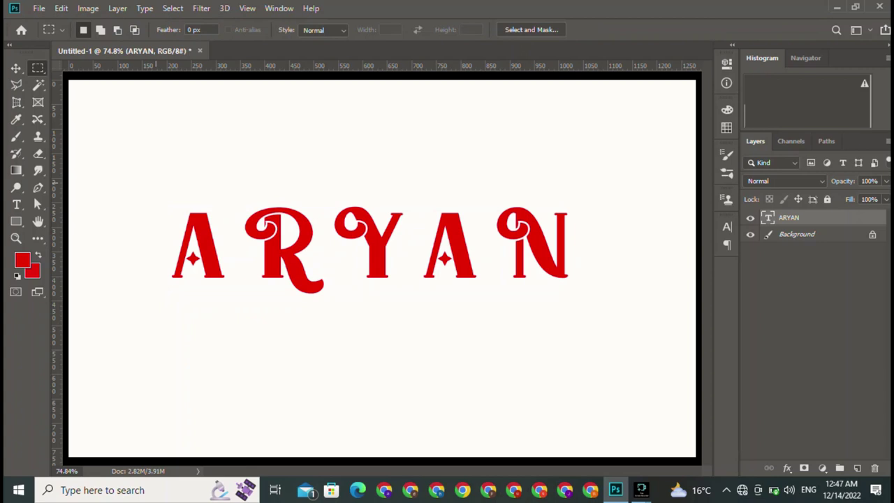
pyautogui.click(16, 68)
pyautogui.click(318, 363)
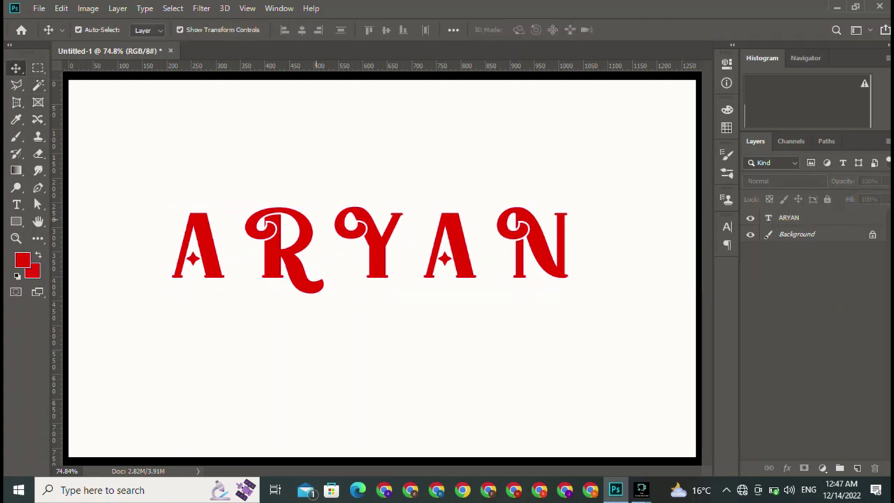
pyautogui.click(378, 244)
pyautogui.click(355, 363)
# Draw a 180 px unfilled square at the top-left with a 3 px black stroke
pyautogui.click(16, 220)
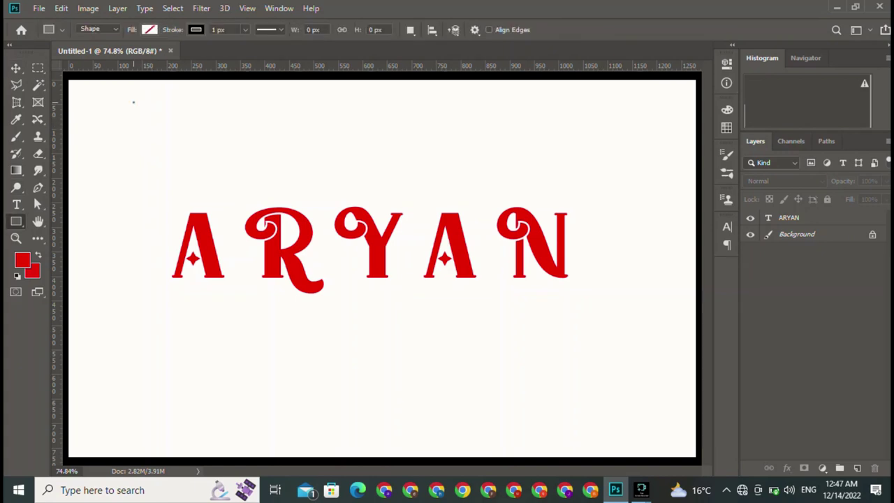
pyautogui.moveTo(133, 102); pyautogui.dragTo(222, 190)
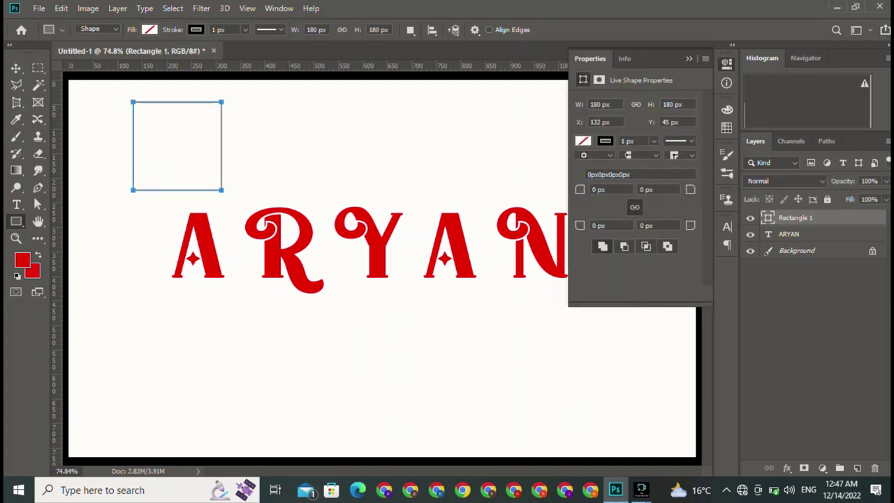
pyautogui.click(245, 29)
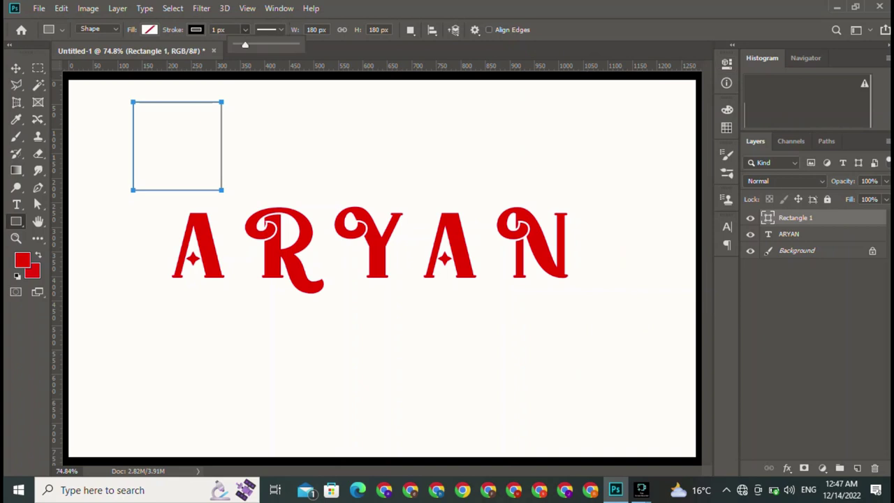
pyautogui.moveTo(244, 45); pyautogui.dragTo(245, 45)
pyautogui.press('Return')
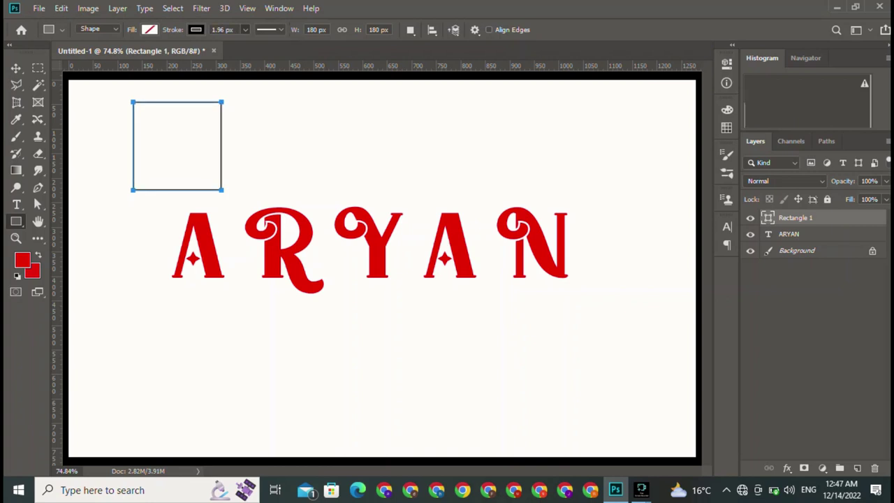
pyautogui.press('BackSpace')
pyautogui.press('BackSpace')
pyautogui.press('BackSpace')
pyautogui.press('BackSpace')
pyautogui.press('BackSpace')
pyautogui.write('3')
pyautogui.write('v')
pyautogui.click(177, 146)
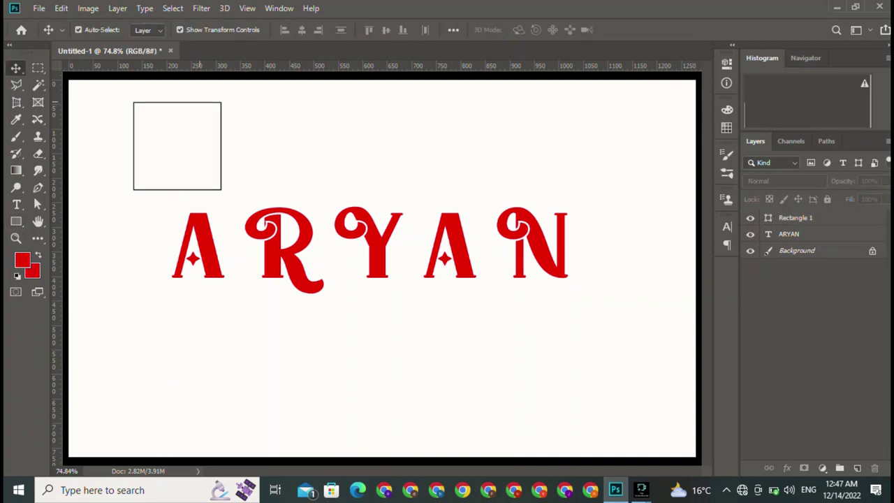
pyautogui.moveTo(231, 104)
pyautogui.mouseDown()
pyautogui.moveTo(253, 114)
pyautogui.moveTo(178, 147)
pyautogui.mouseUp()
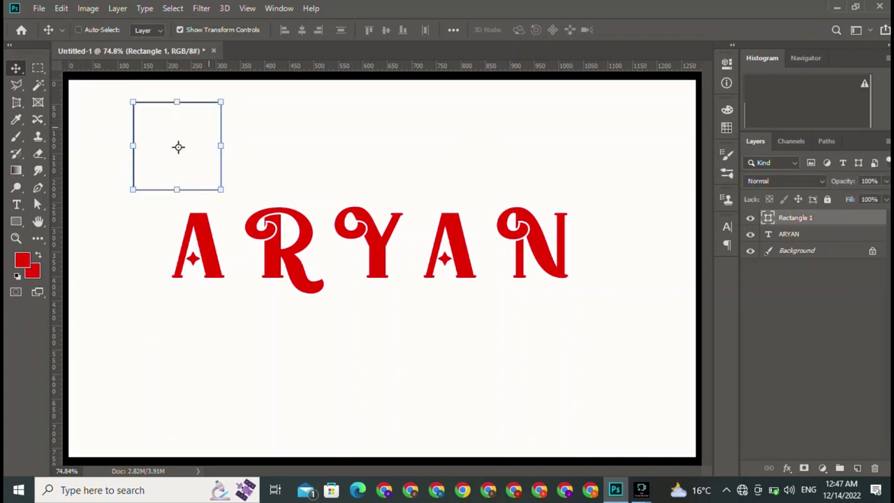
pyautogui.hotkey('ctrl', 't')
pyautogui.rightClick(203, 127)
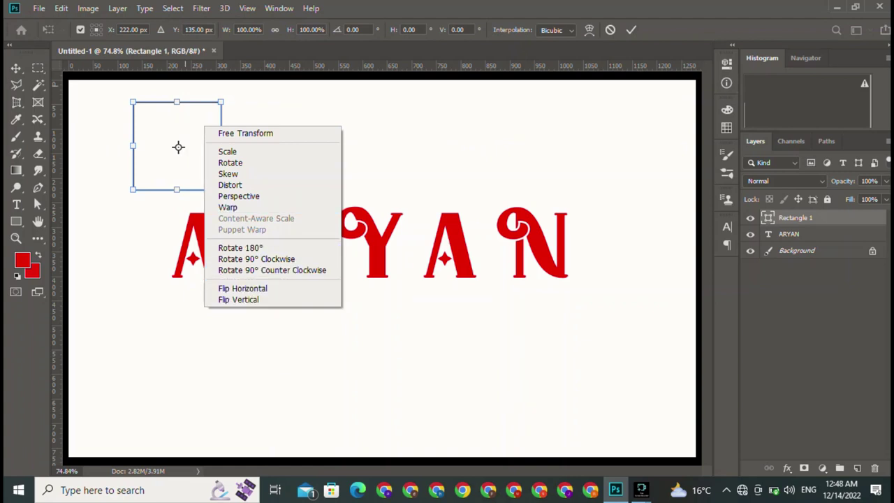
pyautogui.press('Escape')
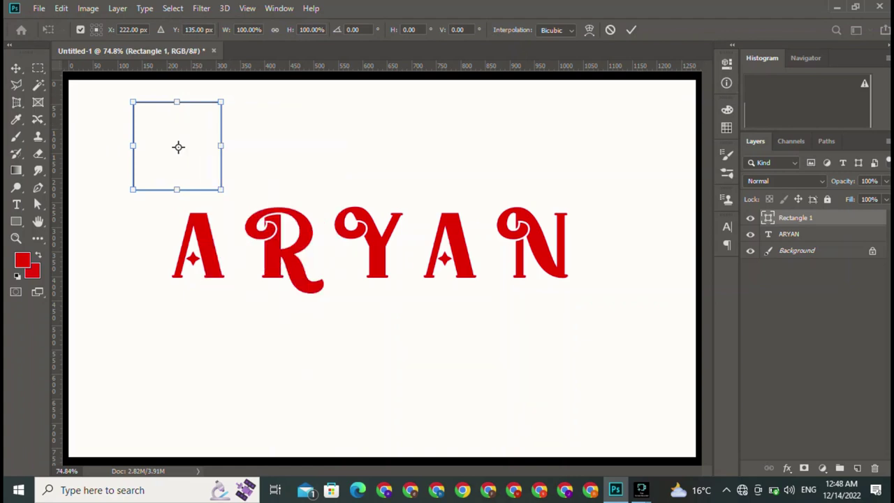
pyautogui.press('Return')
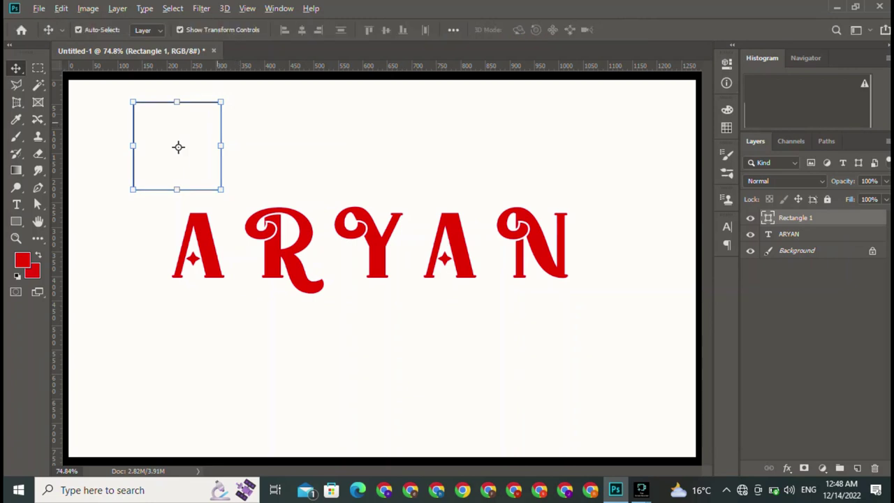
pyautogui.moveTo(222, 121); pyautogui.dragTo(302, 123)
pyautogui.moveTo(222, 122); pyautogui.dragTo(307, 123)
pyautogui.hotkey('ctrl', 't')
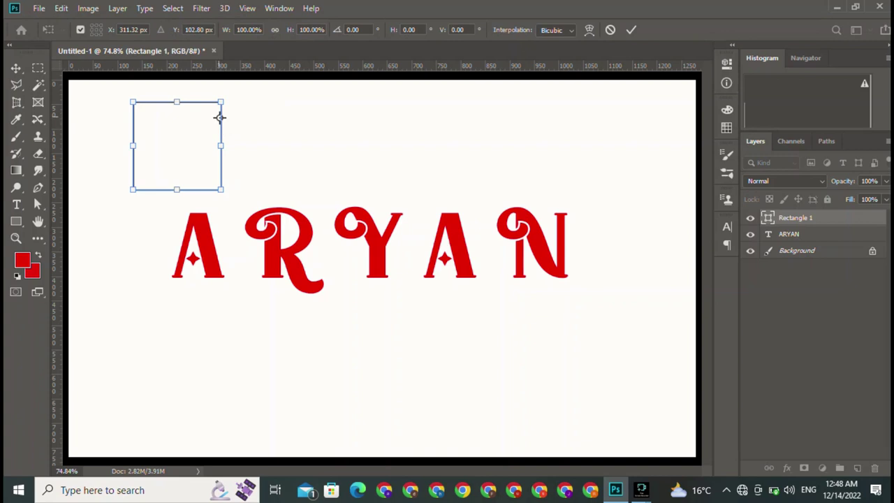
pyautogui.press('Return')
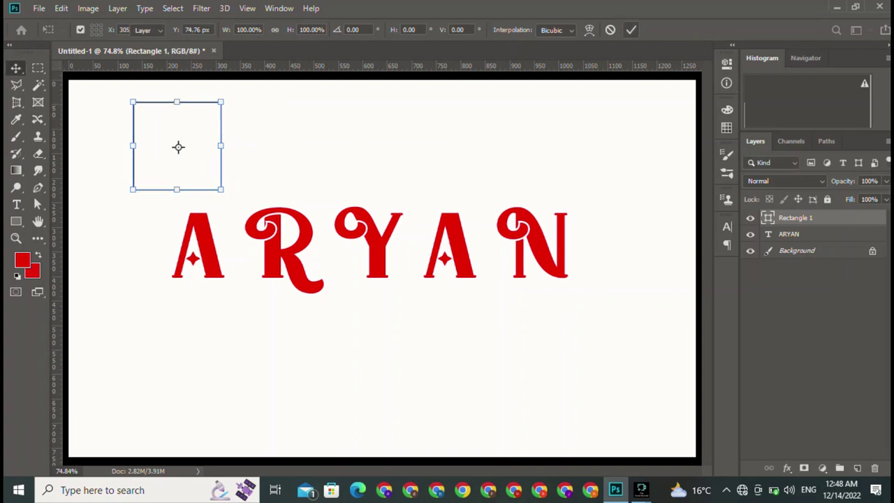
pyautogui.click(179, 147)
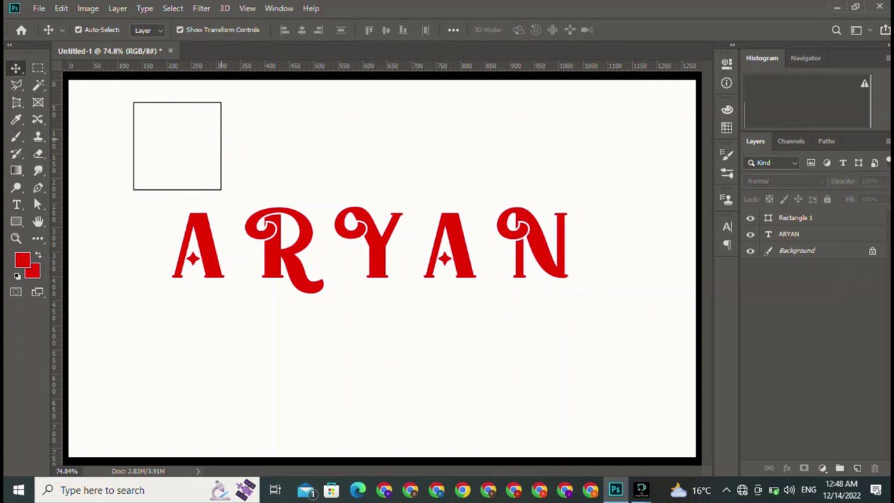
pyautogui.click(178, 147)
pyautogui.click(178, 146)
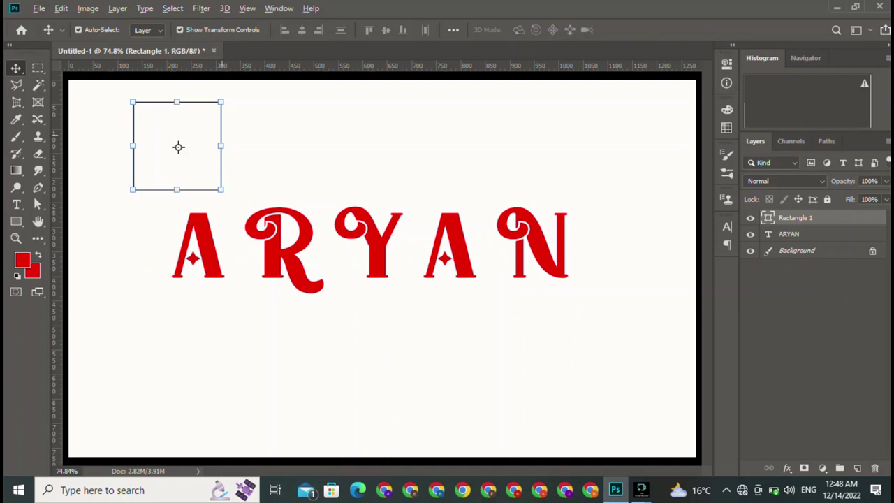
pyautogui.click(178, 146)
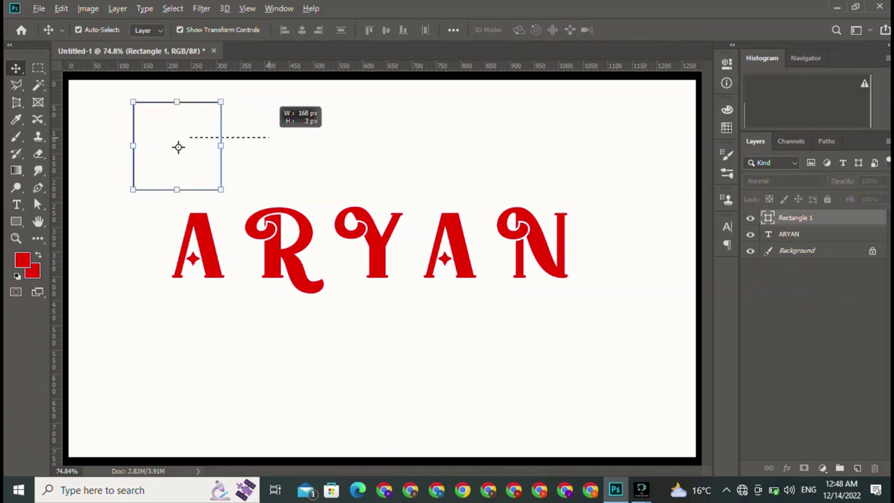
pyautogui.hotkey('ctrl', 'd')
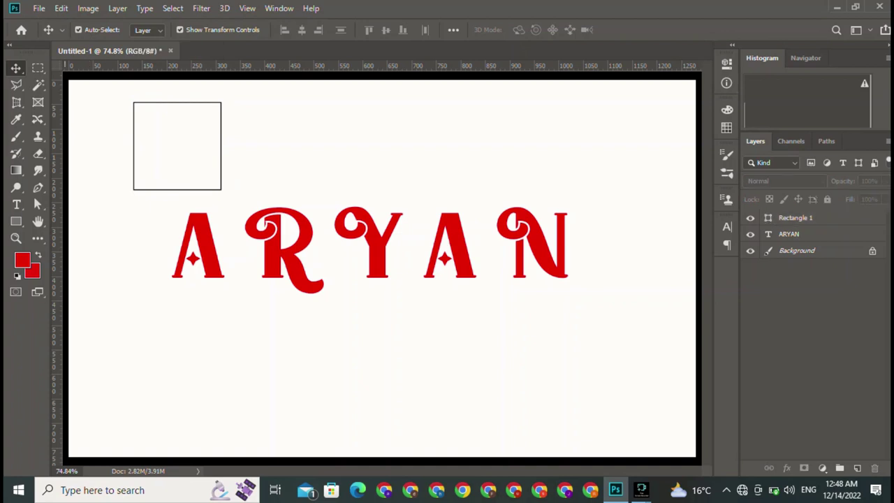
pyautogui.press('u')
pyautogui.press('u')
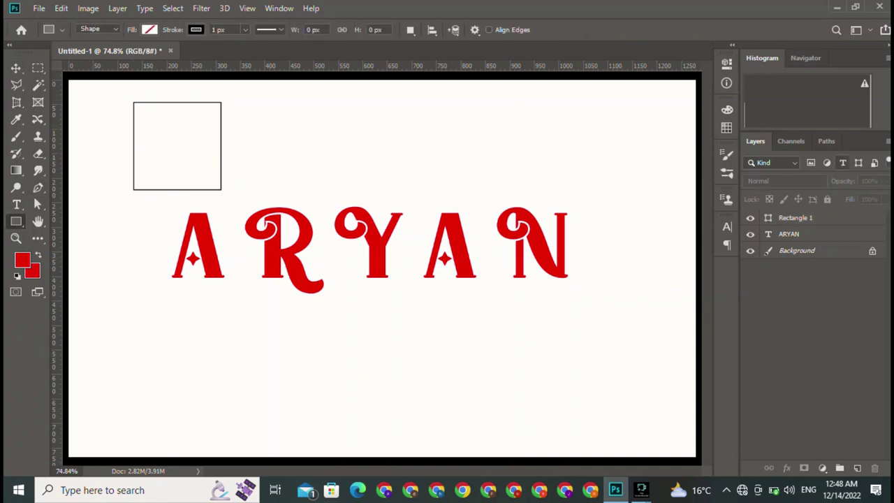
# Fill the square solid red and Alt-drag a Rectangle 1 copy to its right
pyautogui.click(796, 218)
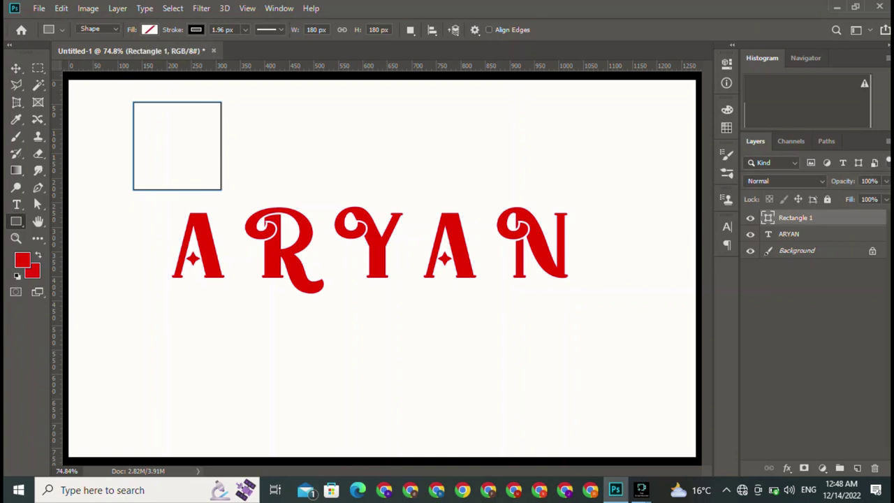
pyautogui.click(149, 30)
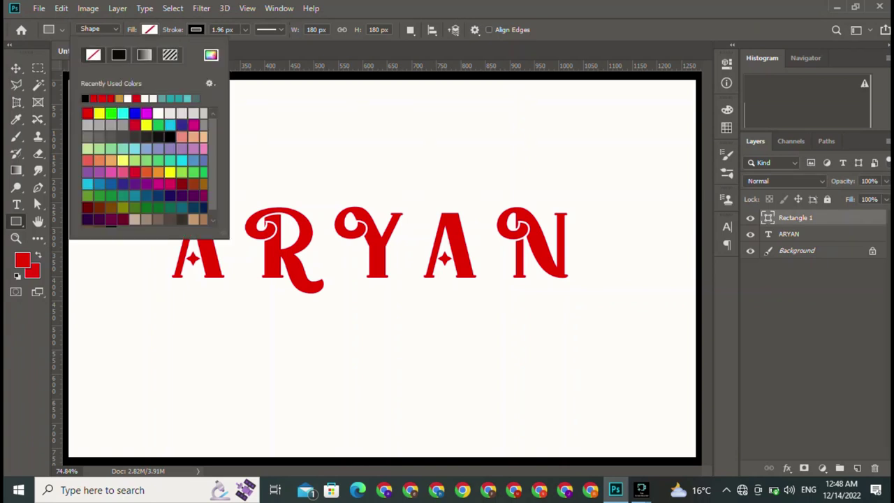
pyautogui.click(118, 54)
pyautogui.press('Escape')
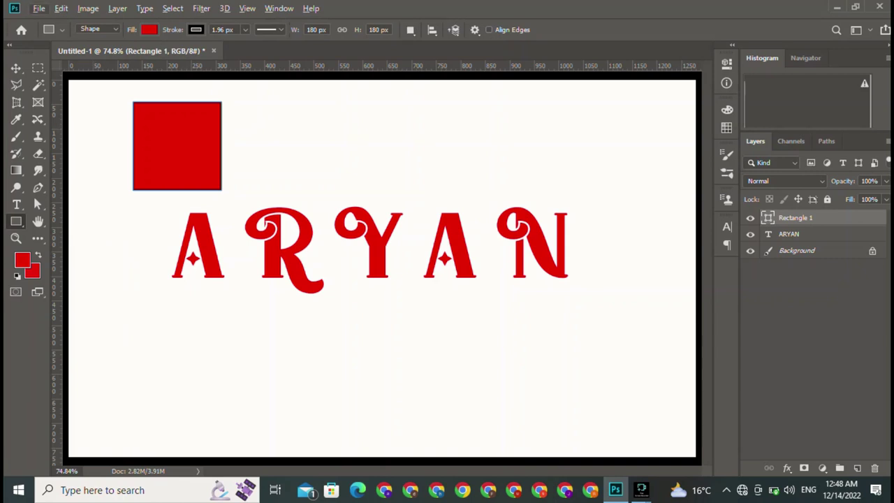
pyautogui.press('v')
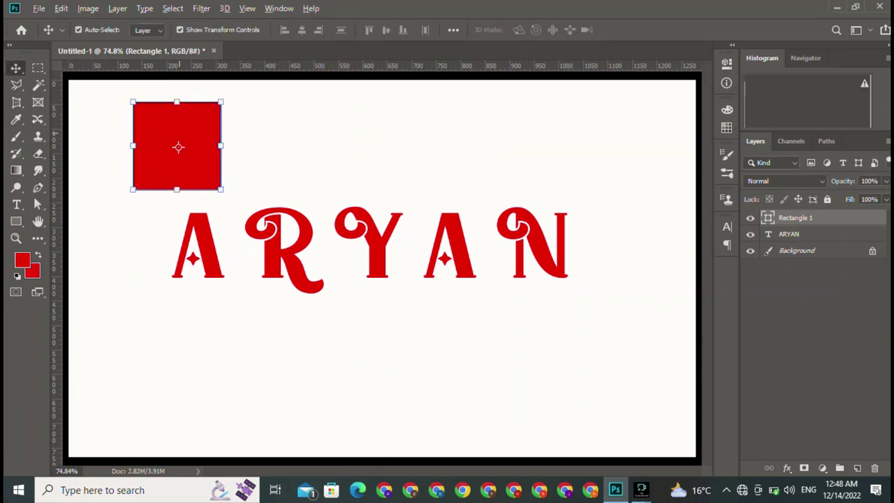
pyautogui.moveTo(178, 146); pyautogui.dragTo(326, 146)
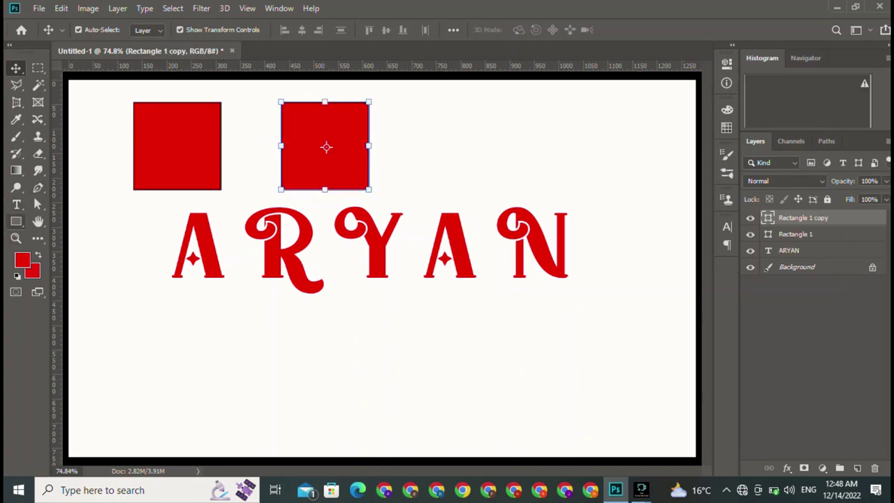
# Set the fill to none on both the copied and the original square
pyautogui.press('u')
pyautogui.click(148, 29)
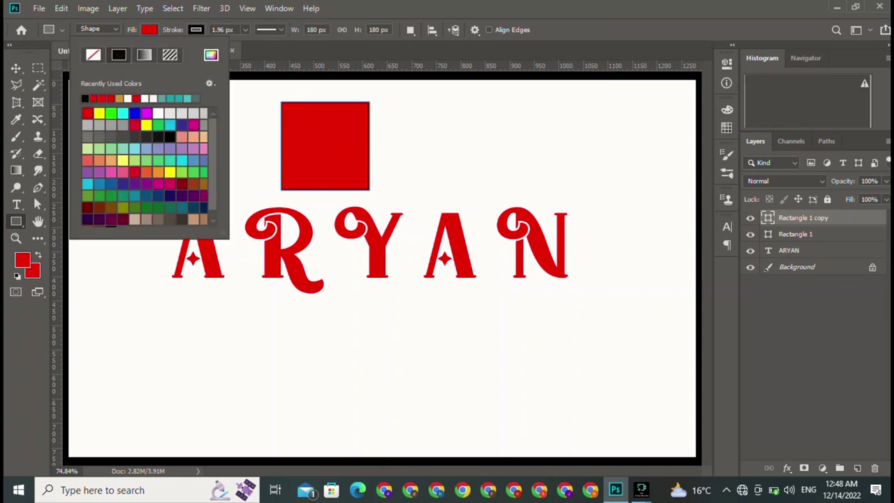
pyautogui.click(93, 55)
pyautogui.press('Return')
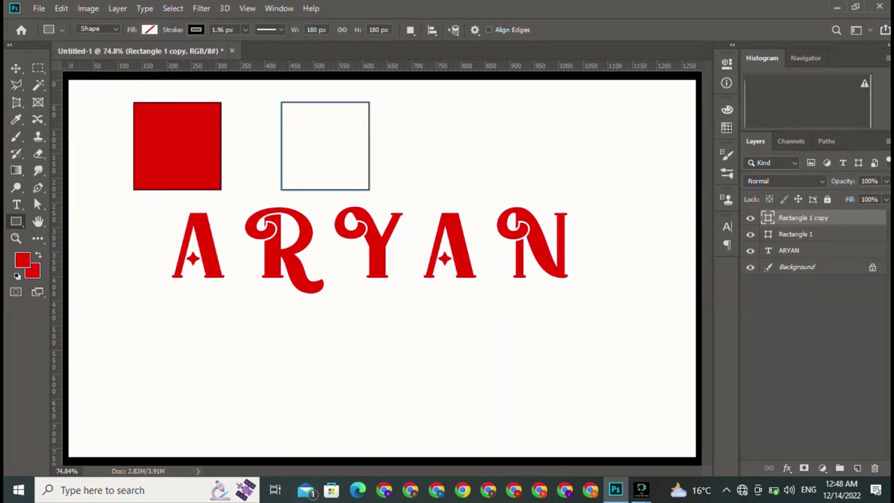
pyautogui.press('v')
pyautogui.click(178, 147)
pyautogui.press('u')
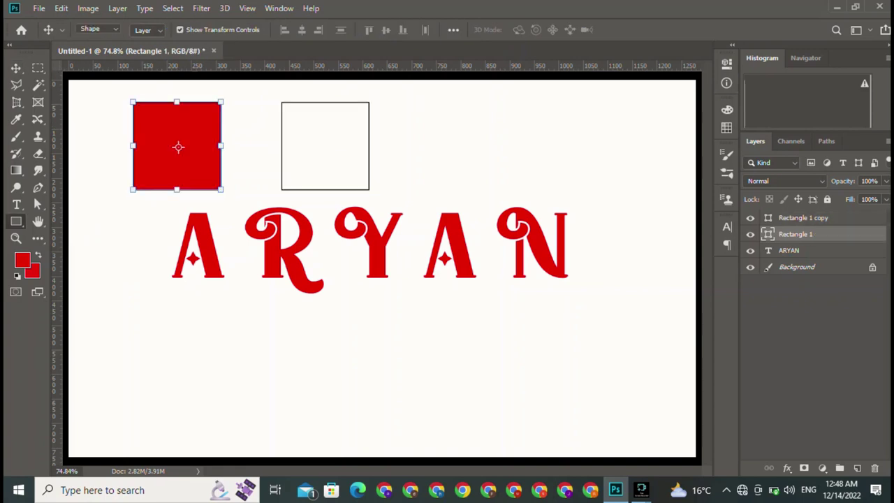
pyautogui.click(149, 30)
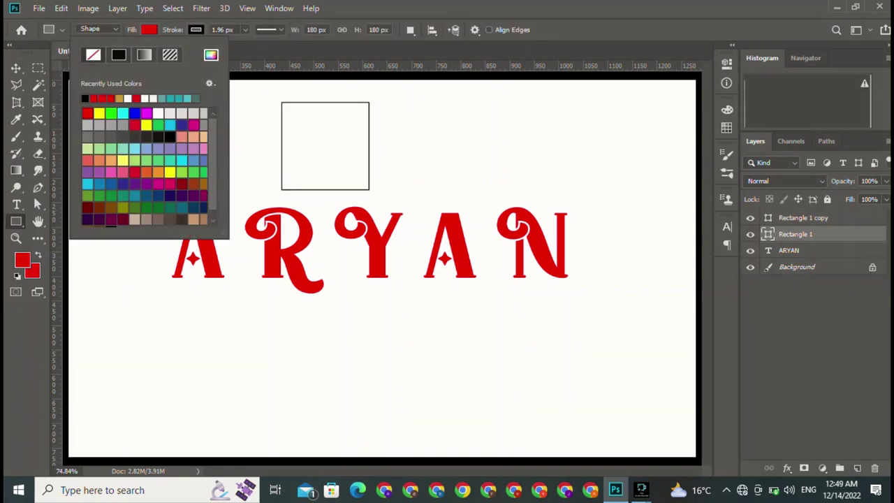
pyautogui.click(93, 55)
pyautogui.press('Return')
# Rotate the right square copy 45° into a diamond with Free Transform
pyautogui.press('v')
pyautogui.click(178, 147)
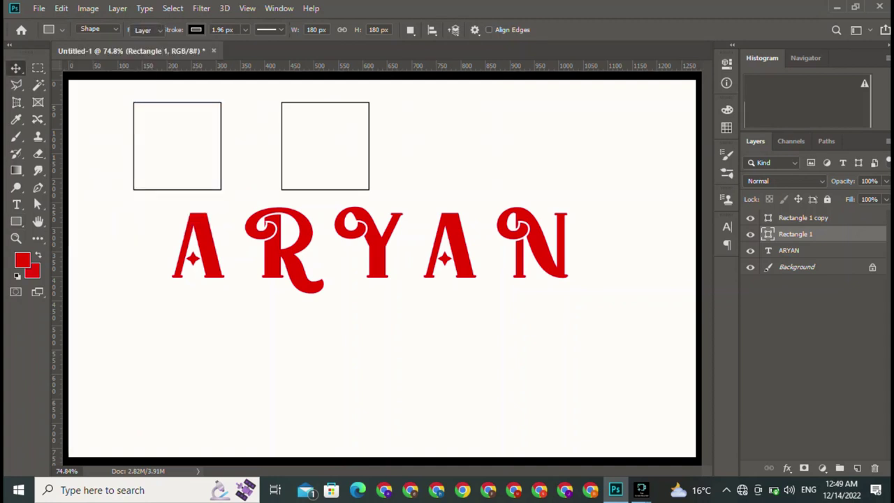
pyautogui.click(326, 147)
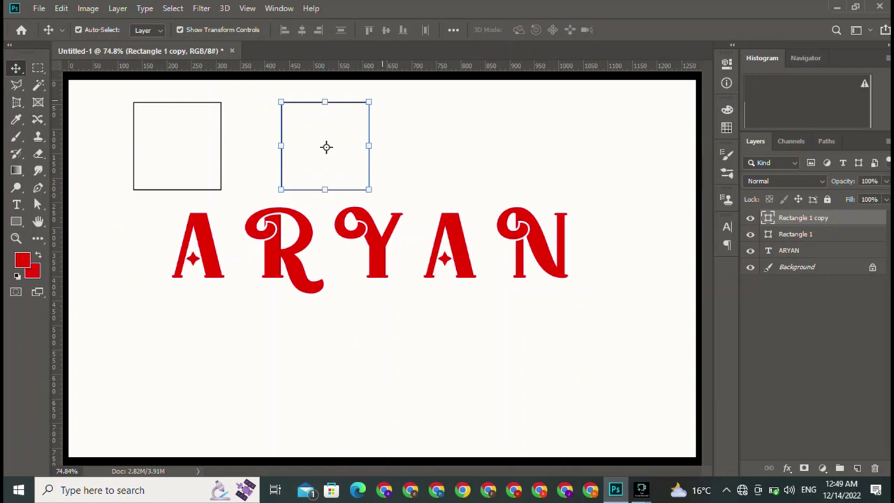
pyautogui.hotkey('ctrl', 't')
pyautogui.moveTo(405, 94); pyautogui.dragTo(433, 139)
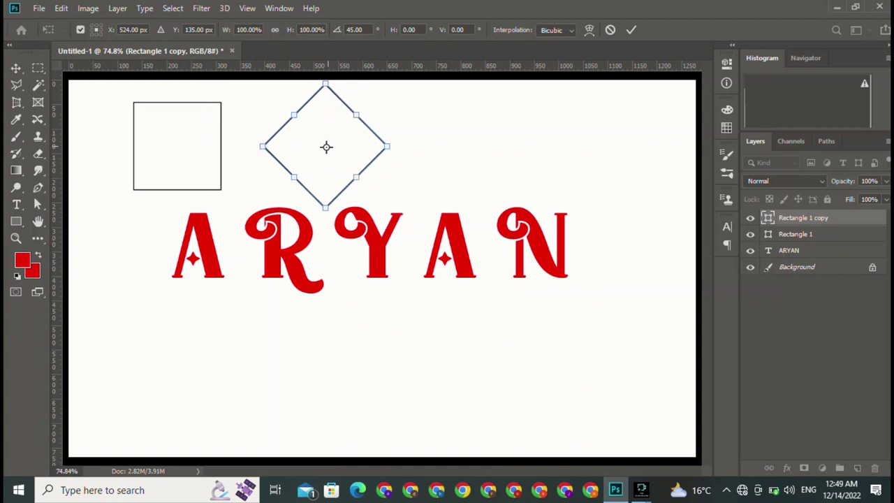
# Move the 45° diamond onto the left square and commit, forming an eight-pointed star
pyautogui.moveTo(326, 147); pyautogui.dragTo(299, 146)
pyautogui.moveTo(325, 104)
pyautogui.mouseDown()
pyautogui.moveTo(170, 113)
pyautogui.moveTo(176, 104)
pyautogui.mouseUp()
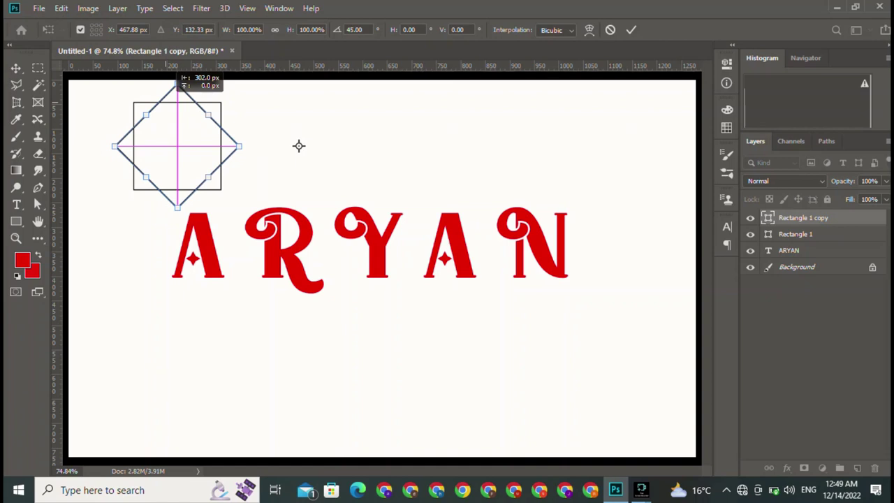
pyautogui.press('Return')
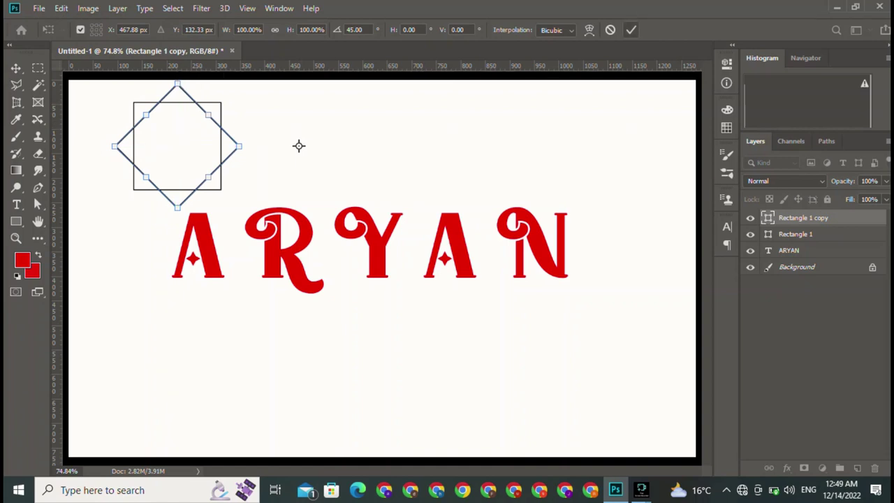
pyautogui.click(299, 145)
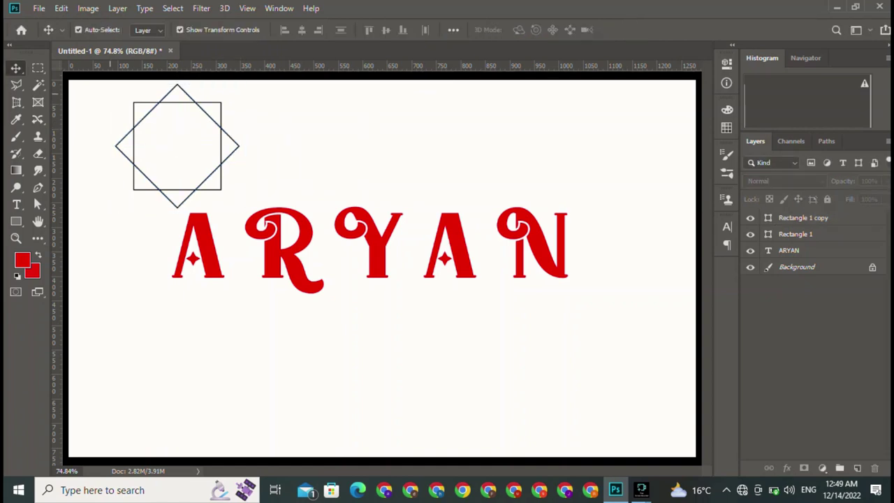
# Realign the square so it sits centred over the diamond
pyautogui.moveTo(110, 76); pyautogui.dragTo(177, 146)
pyautogui.hotkey('ctrl', 'h')
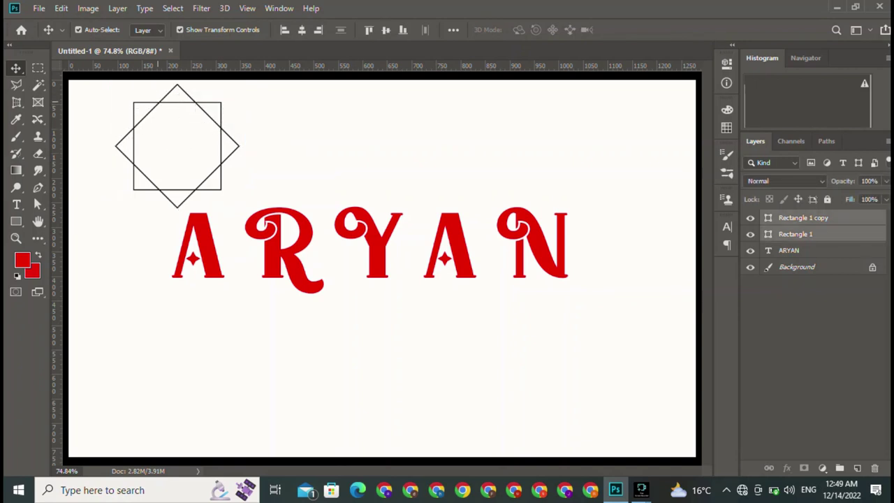
pyautogui.hotkey('ctrl', 'h')
pyautogui.hotkey('ctrl', 'h')
pyautogui.hotkey('ctrl', 'h')
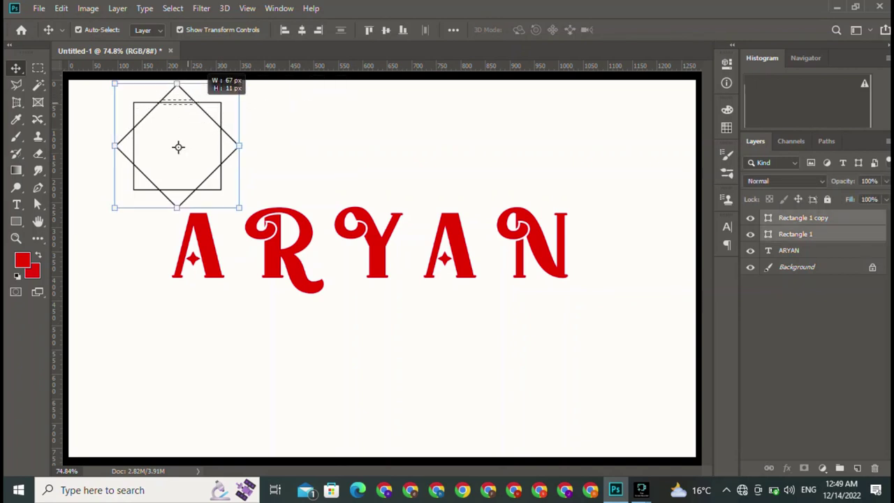
pyautogui.hotkey('ctrl', 'h')
pyautogui.hotkey('ctrl', 'h')
pyautogui.hotkey('ctrl', 'h')
pyautogui.hotkey('ctrl', 'h')
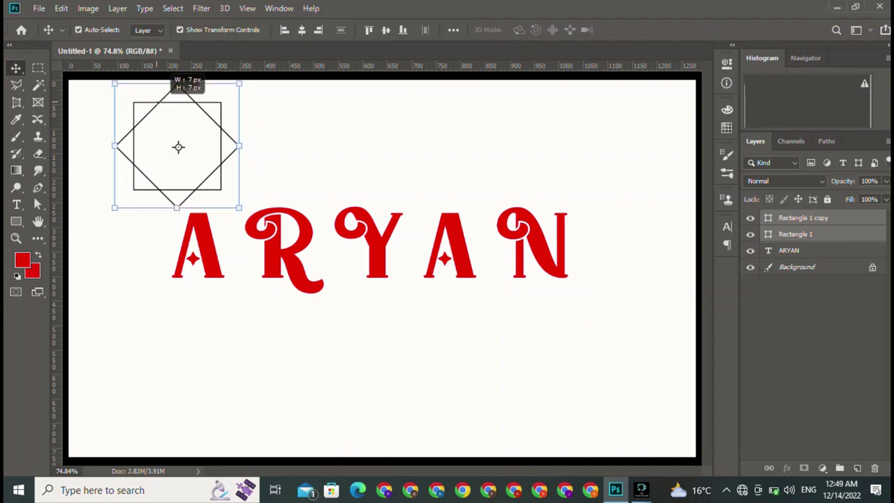
pyautogui.hotkey('ctrl', 'h')
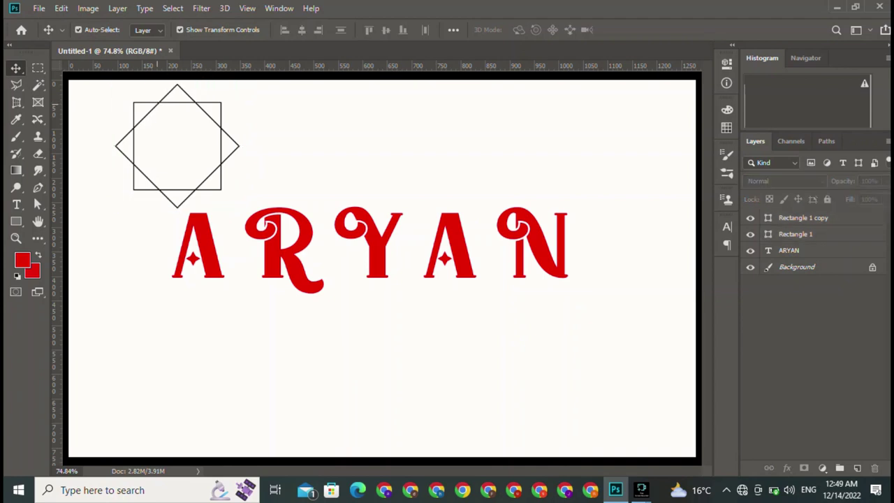
pyautogui.hotkey('ctrl', 'h')
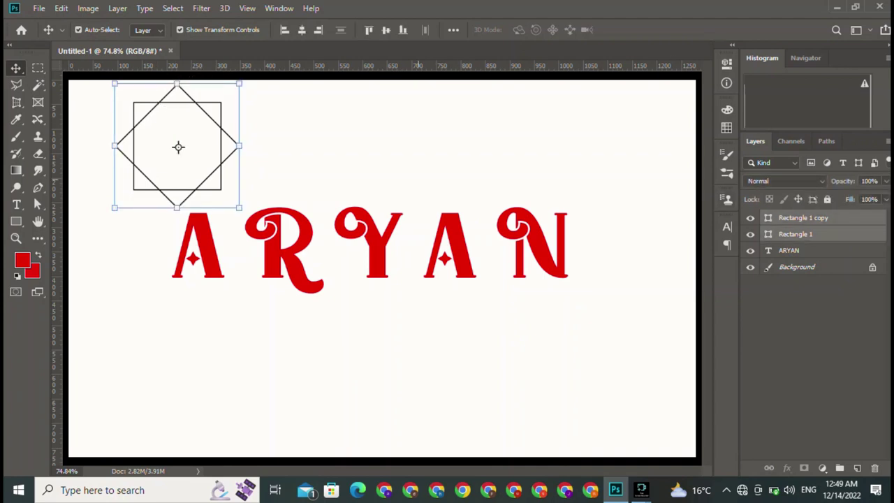
pyautogui.click(417, 363)
pyautogui.moveTo(186, 102); pyautogui.dragTo(231, 119)
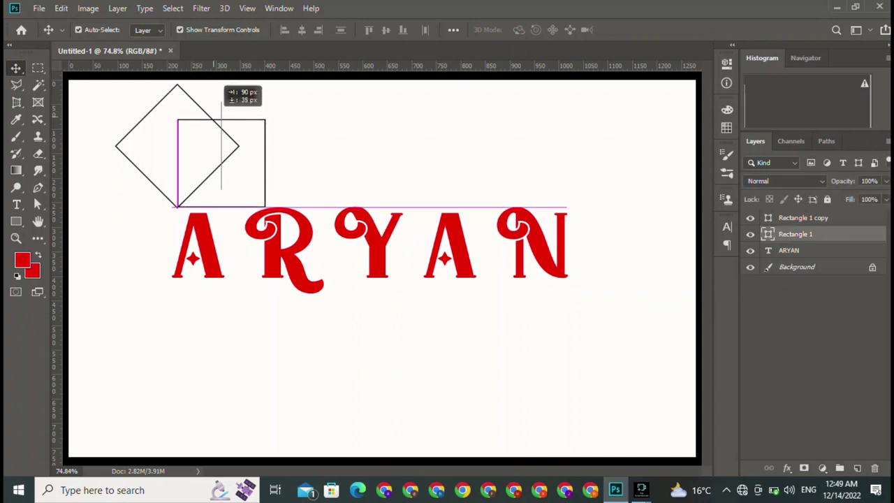
pyautogui.moveTo(222, 112)
pyautogui.mouseDown()
pyautogui.moveTo(173, 88)
pyautogui.moveTo(173, 69)
pyautogui.mouseUp()
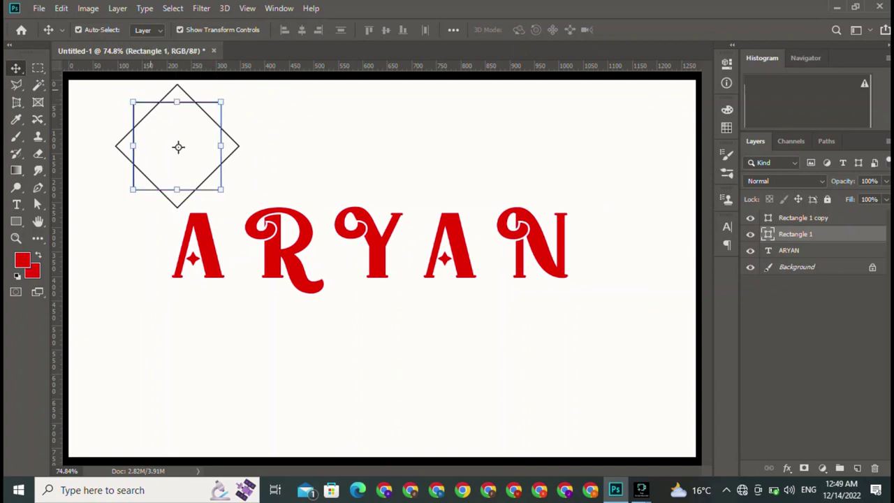
pyautogui.hotkey('ctrl', 't')
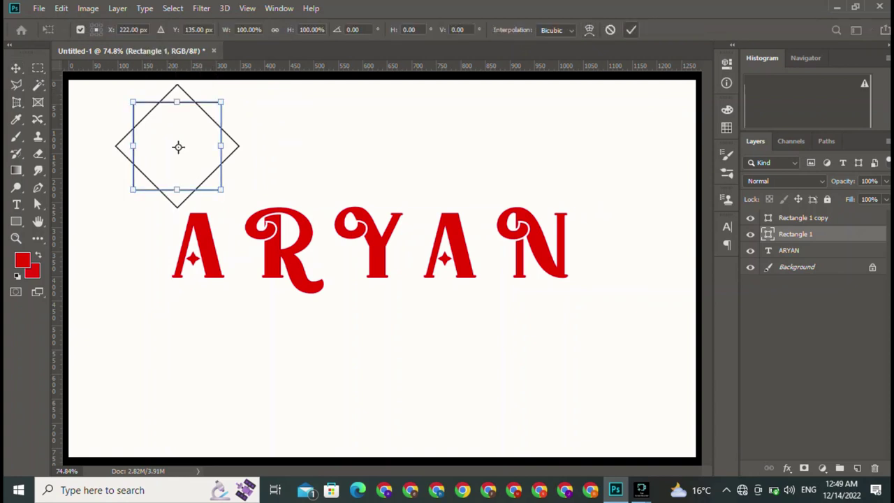
pyautogui.press('Return')
# Move the square and diamond together below the ARYAN text near the canvas bottom
pyautogui.moveTo(298, 144); pyautogui.dragTo(163, 133)
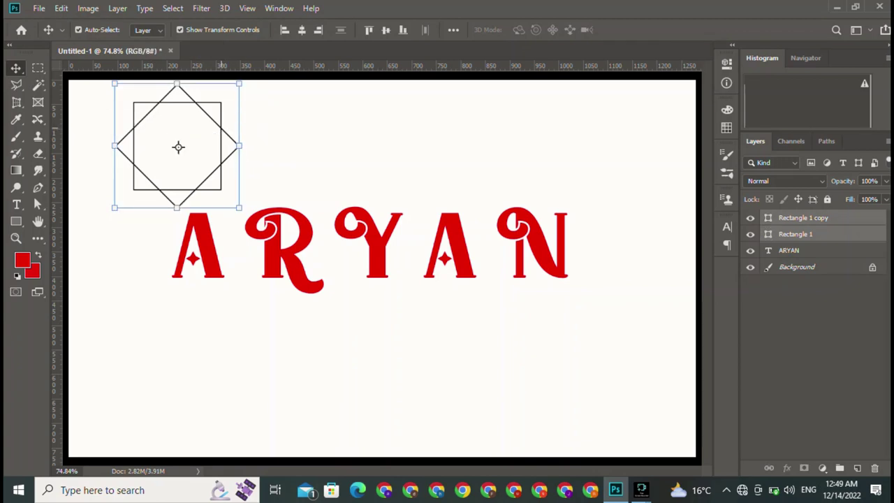
pyautogui.moveTo(221, 98); pyautogui.dragTo(394, 98)
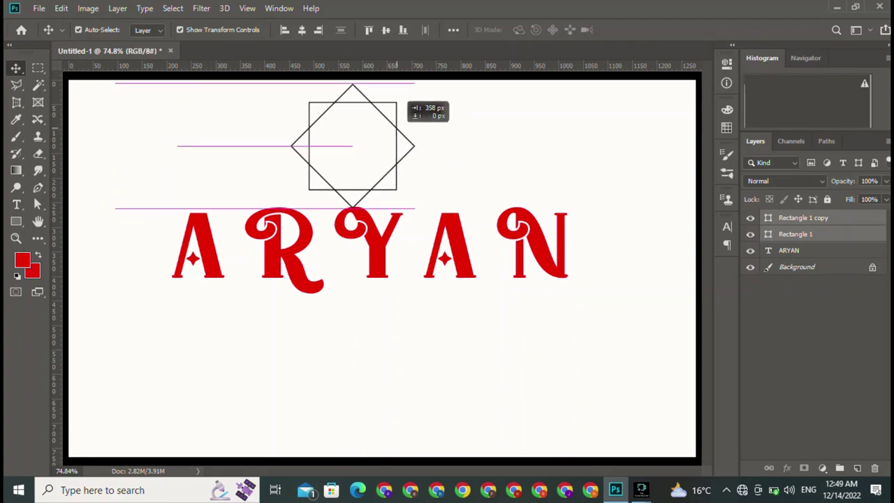
pyautogui.moveTo(394, 98); pyautogui.dragTo(412, 330)
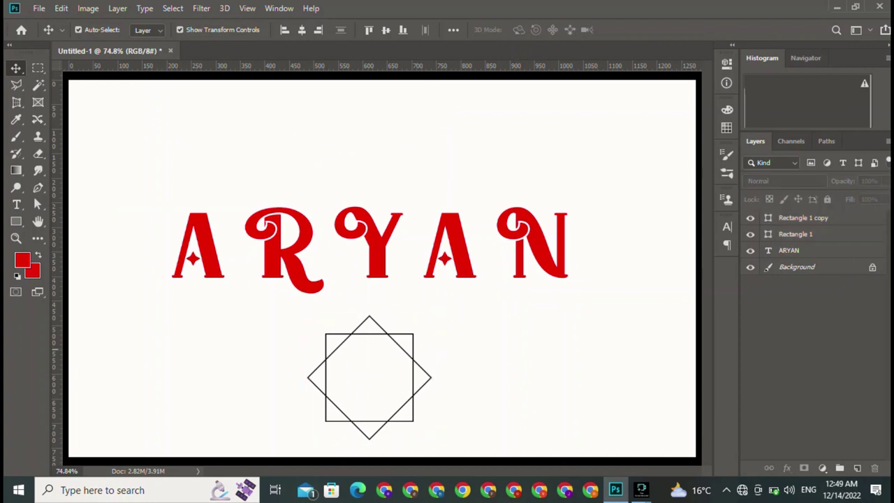
# Select Rectangle 1 and Rectangle 1 copy and Alt-drag a duplicate star to the right
pyautogui.click(368, 339)
pyautogui.click(363, 334)
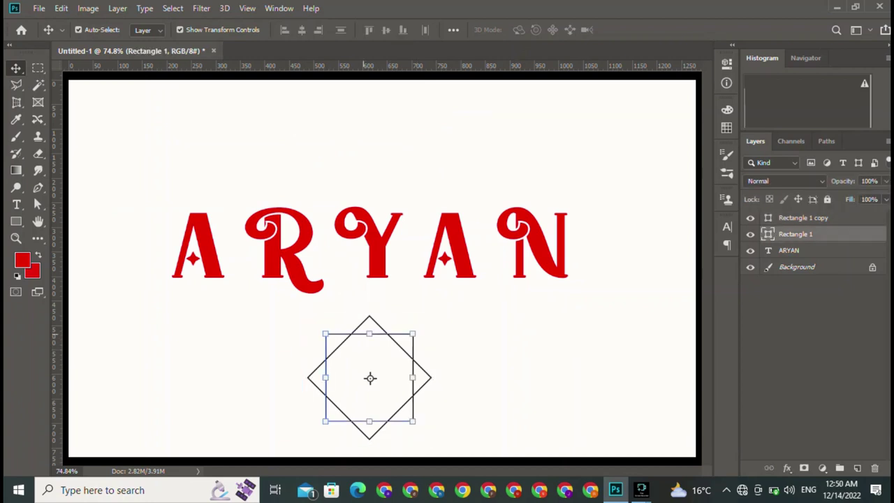
pyautogui.keyDown('shift'); pyautogui.click(370, 318); pyautogui.keyUp('shift')
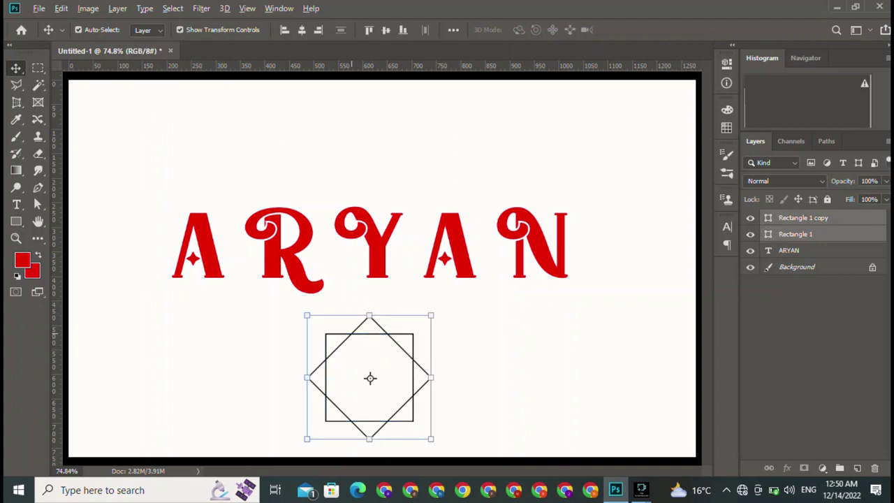
pyautogui.click(353, 337)
pyautogui.moveTo(352, 337)
pyautogui.mouseDown()
pyautogui.moveTo(517, 313)
pyautogui.moveTo(552, 357)
pyautogui.mouseUp()
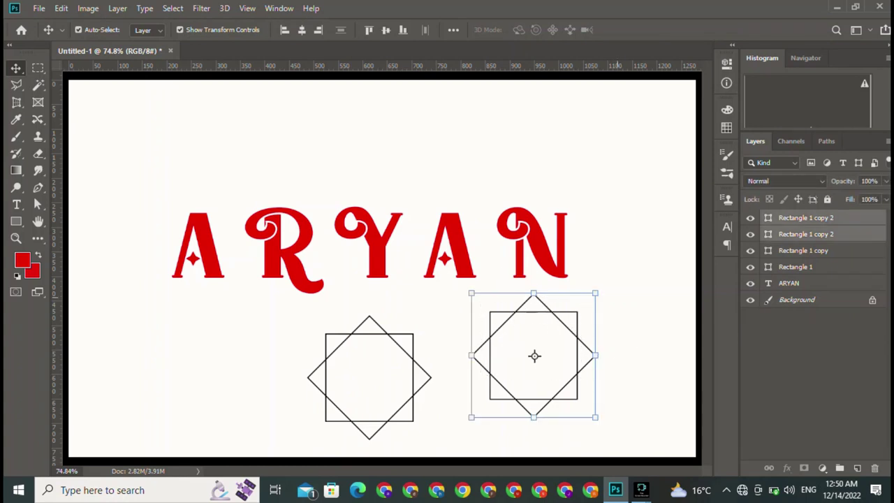
# Rotate the duplicate star about 17° and centre it over the first, forming a sixteen-pointed rosette
pyautogui.hotkey('ctrl', 't')
pyautogui.moveTo(620, 271)
pyautogui.mouseDown()
pyautogui.moveTo(578, 241)
pyautogui.moveTo(587, 253)
pyautogui.mouseUp()
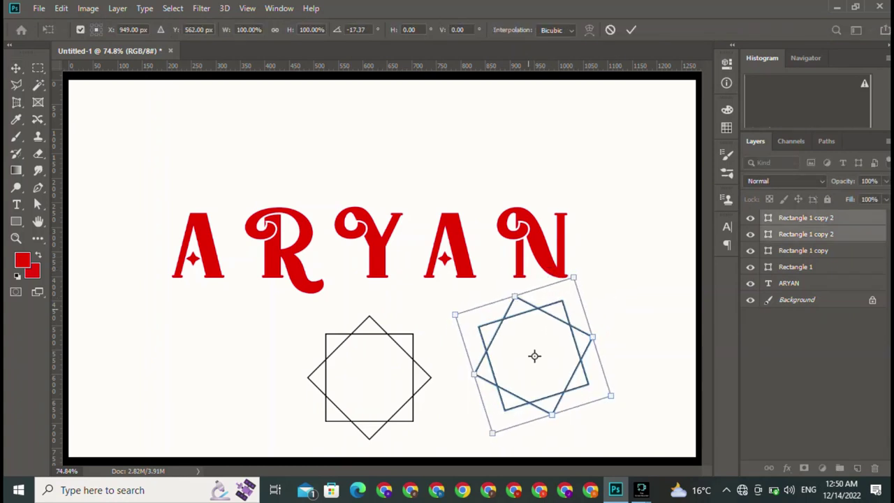
pyautogui.moveTo(534, 356); pyautogui.dragTo(367, 380)
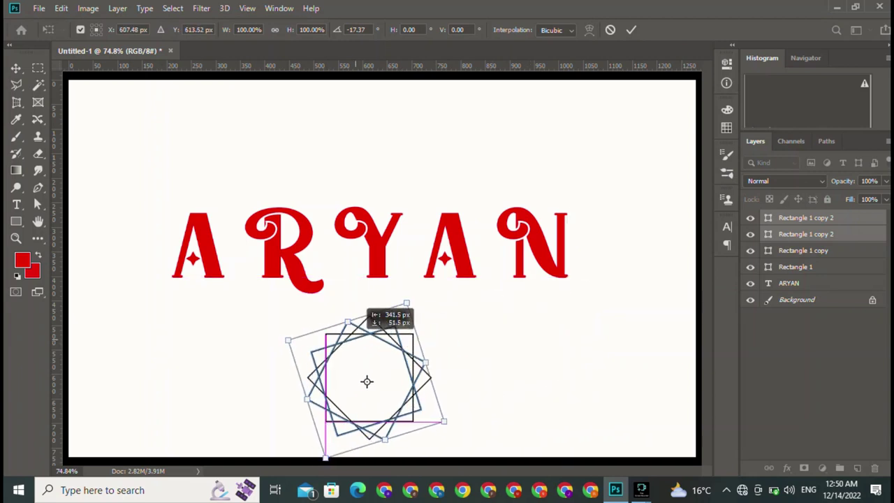
pyautogui.moveTo(367, 381); pyautogui.dragTo(367, 380)
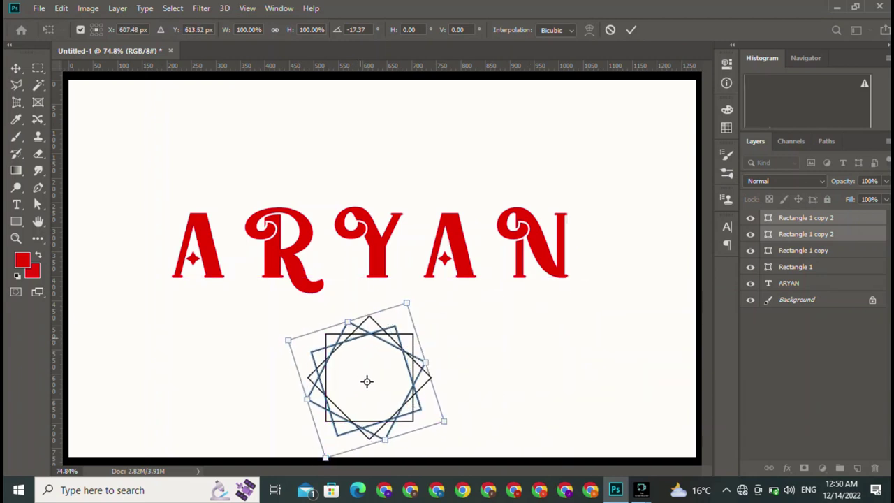
pyautogui.click(631, 29)
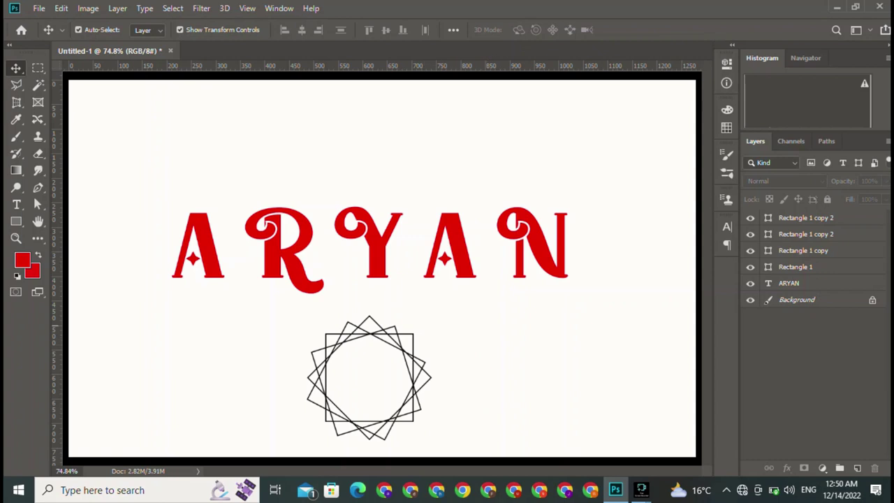
# Fill the Rectangle 1 copy 2 square solid red from the recent swatches
pyautogui.click(806, 234)
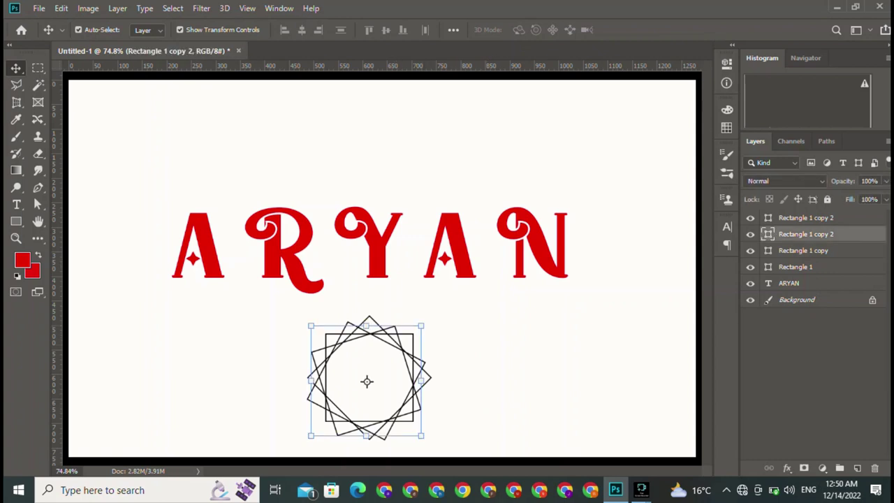
pyautogui.click(16, 221)
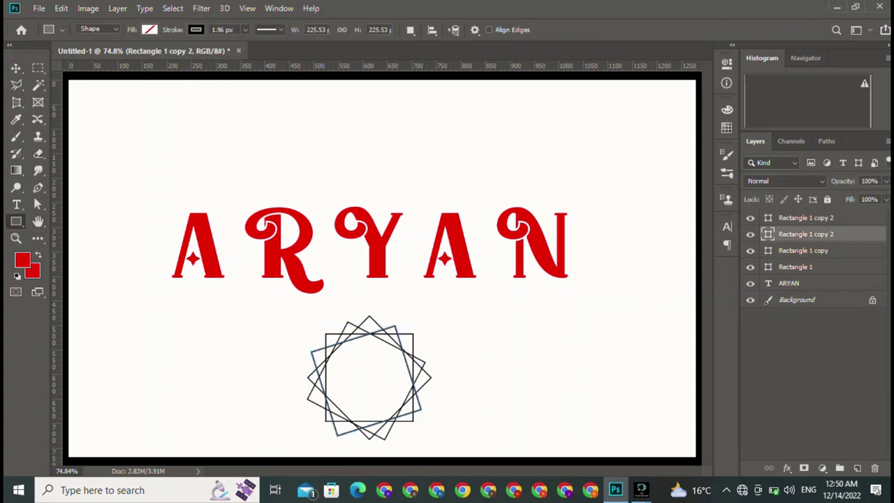
pyautogui.click(149, 29)
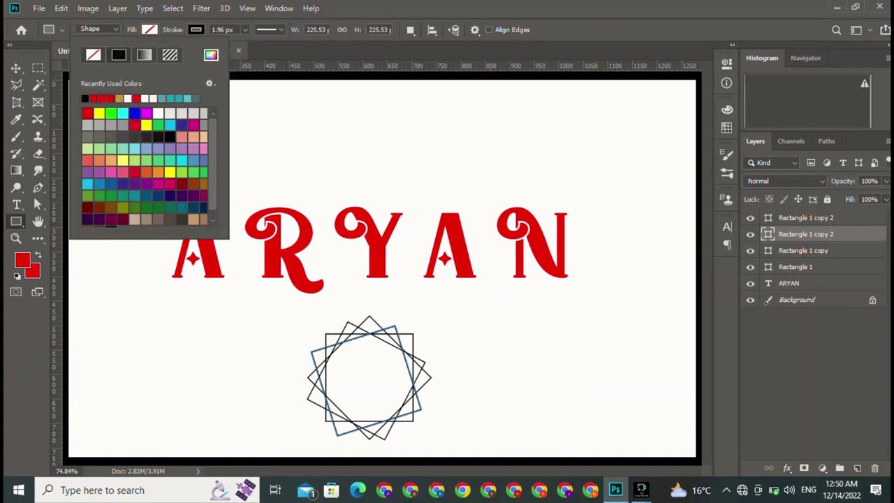
pyautogui.click(85, 98)
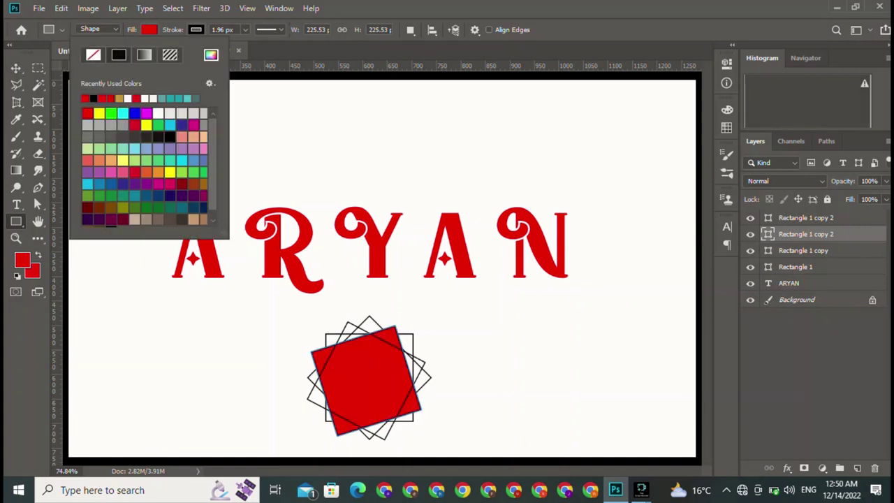
# Deselect all layers, dismiss the new-rectangle prompt, and select the second outlined square
pyautogui.press('v')
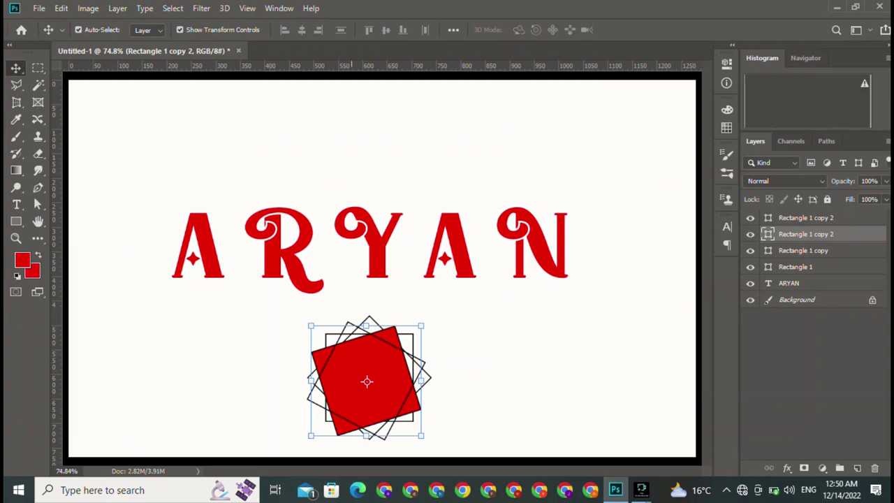
pyautogui.hotkey('ctrl', 'd')
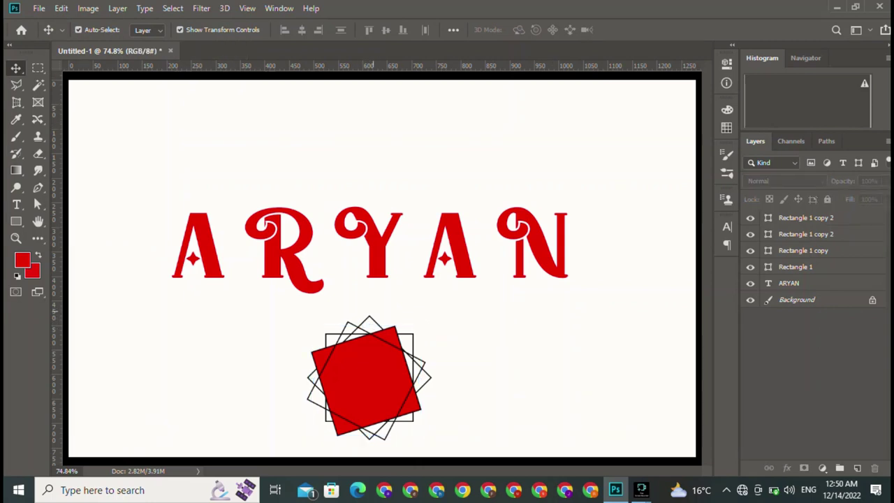
pyautogui.press('u')
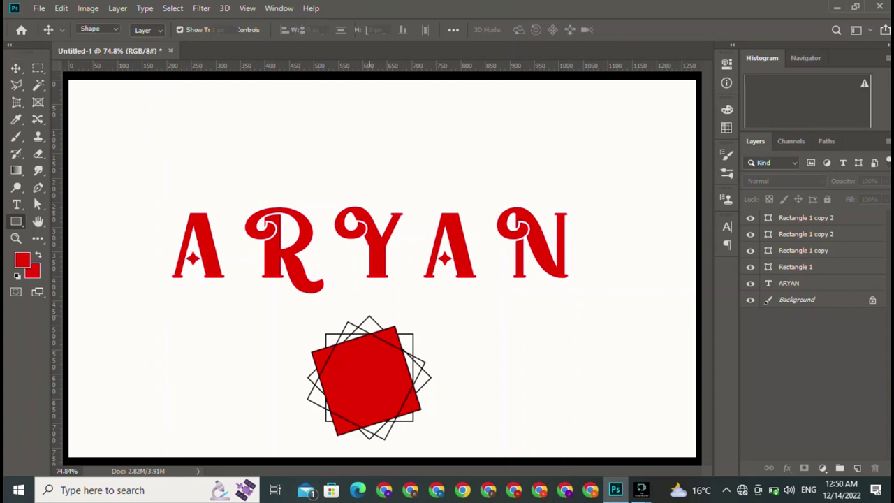
pyautogui.click(368, 312)
pyautogui.press('Escape')
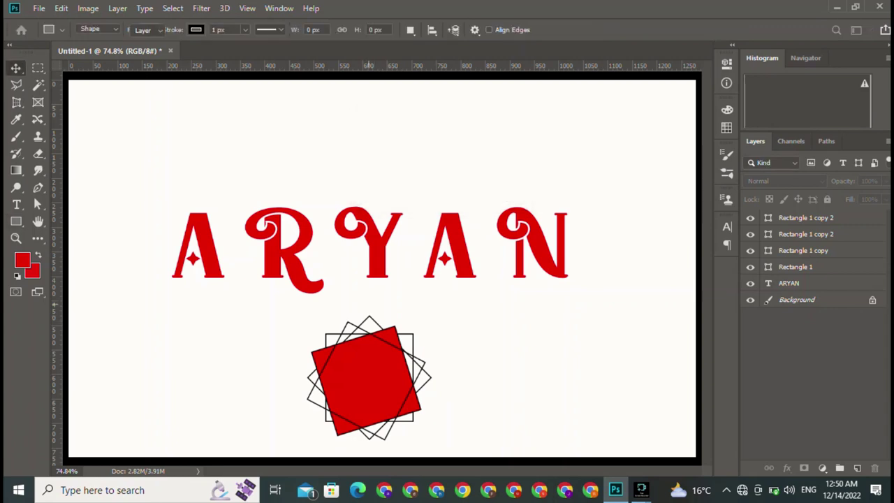
pyautogui.press('v')
pyautogui.click(370, 377)
# Try red, white and magenta on Rectangle 1 copy, settling on a crimson-pink fill
pyautogui.press('u')
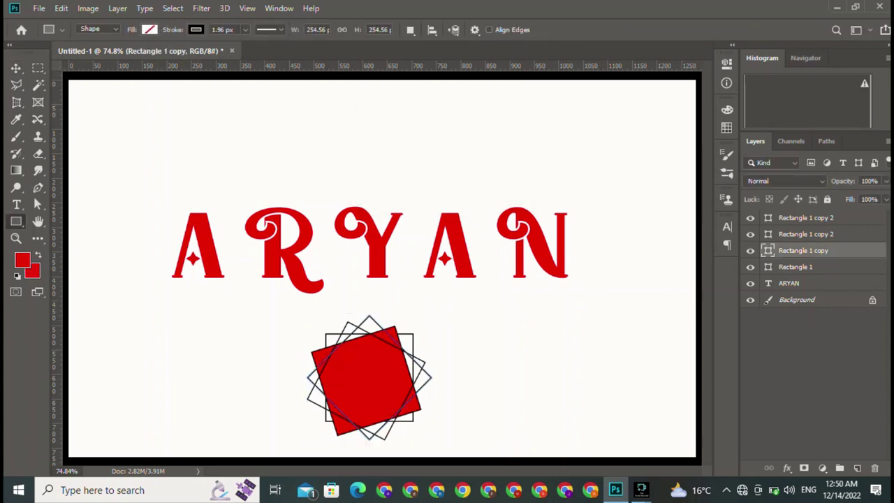
pyautogui.click(149, 29)
pyautogui.click(87, 97)
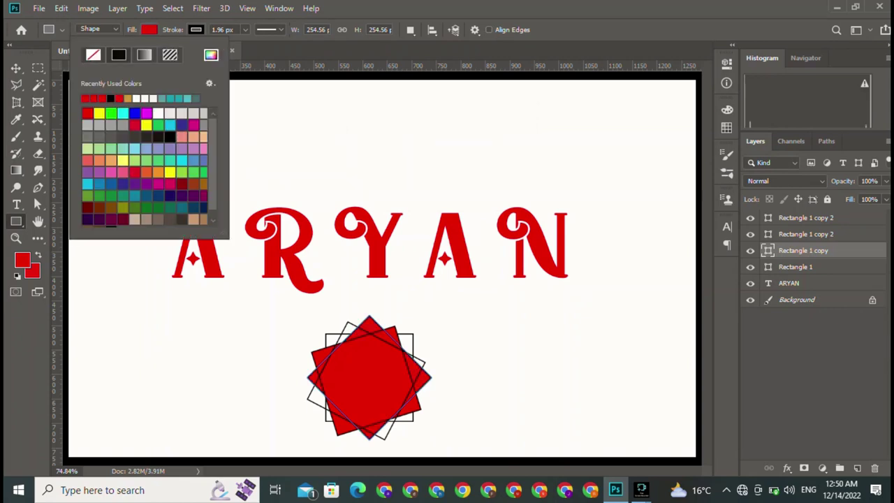
pyautogui.click(158, 113)
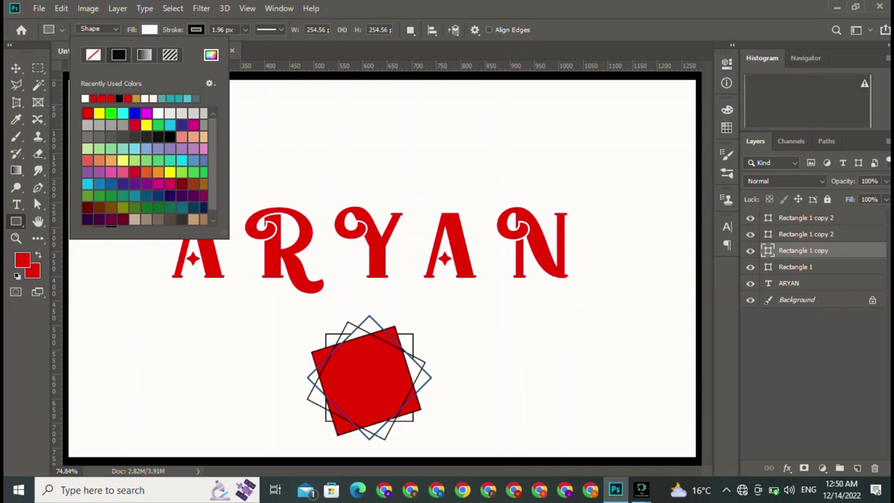
pyautogui.click(194, 125)
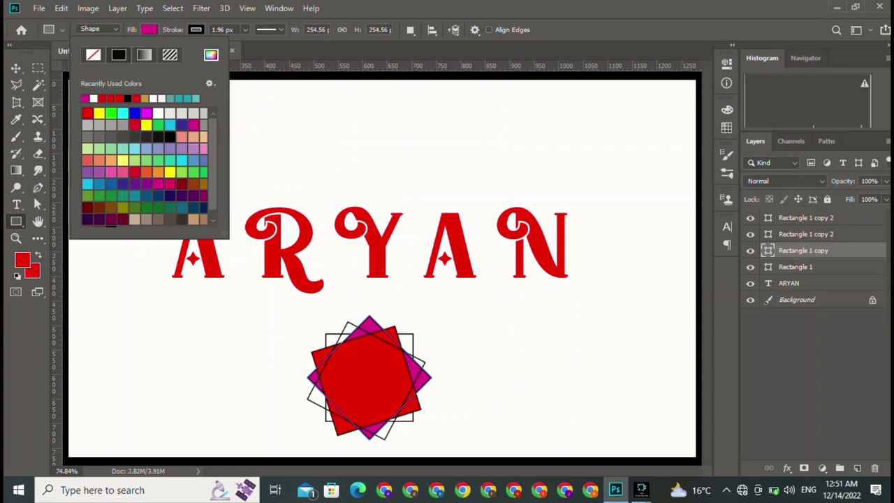
pyautogui.click(134, 125)
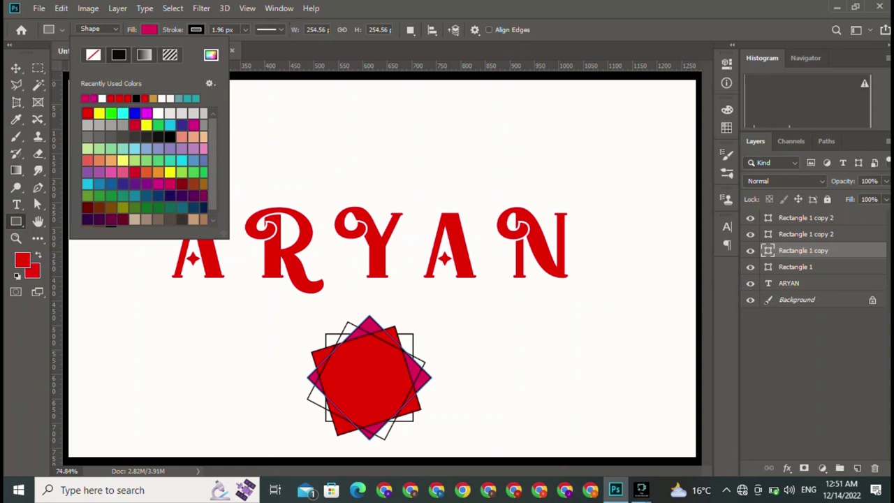
# Close the fill swatches and bring up the foreground Color Picker
pyautogui.press('Escape')
pyautogui.press('i')
pyautogui.click(23, 260)
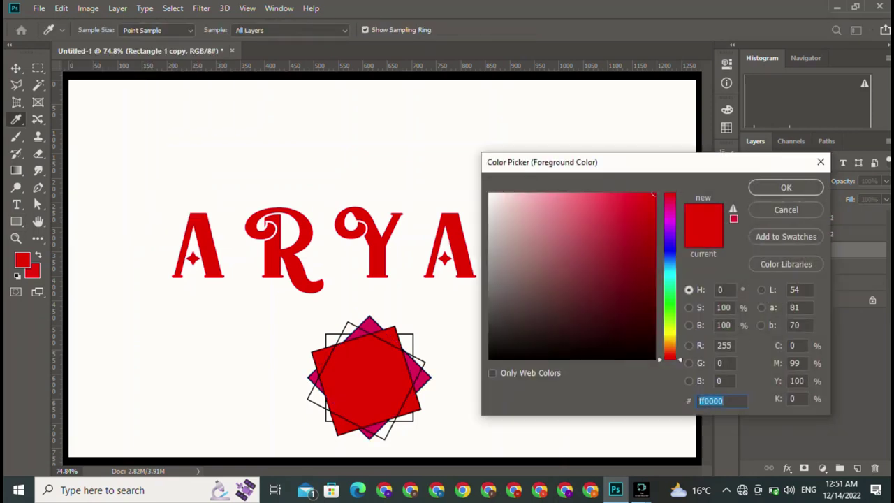
# Set the foreground colour to crimson-pink, hex ea0c5c
pyautogui.write('ea0c5c')
pyautogui.click(786, 187)
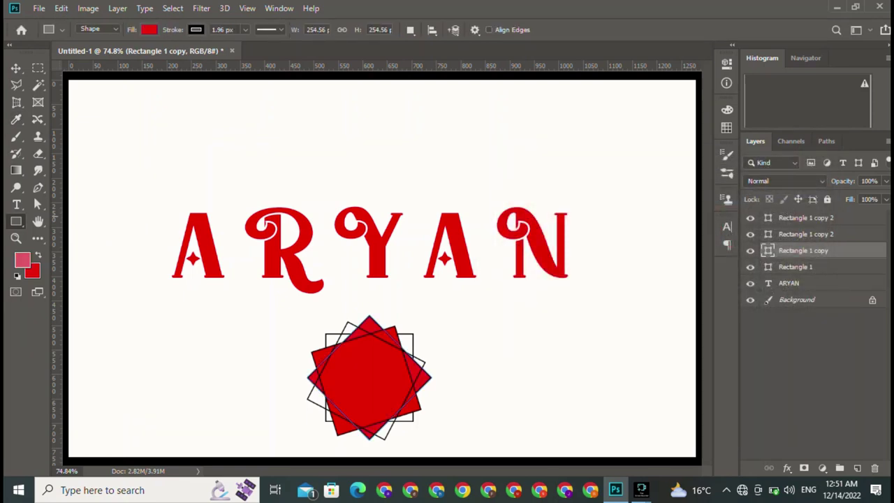
pyautogui.press('v')
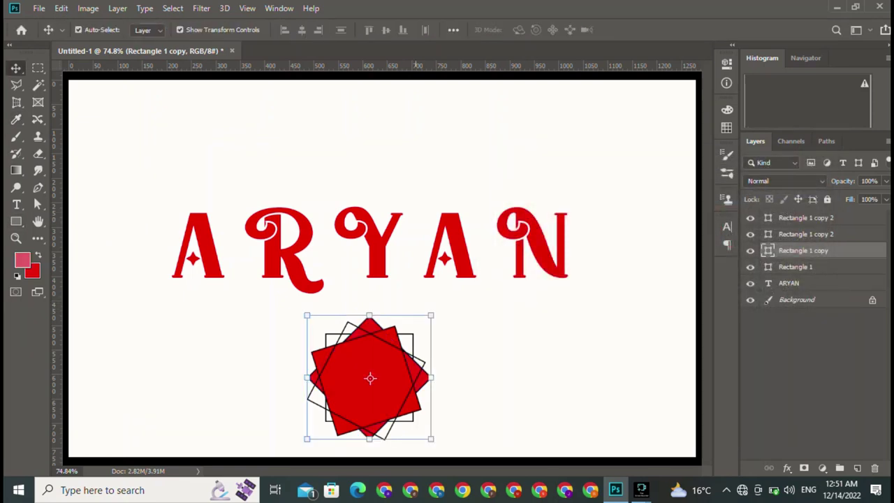
# Fill the upright square (Rectangle 1) indigo blue
pyautogui.hotkey('alt', '[')
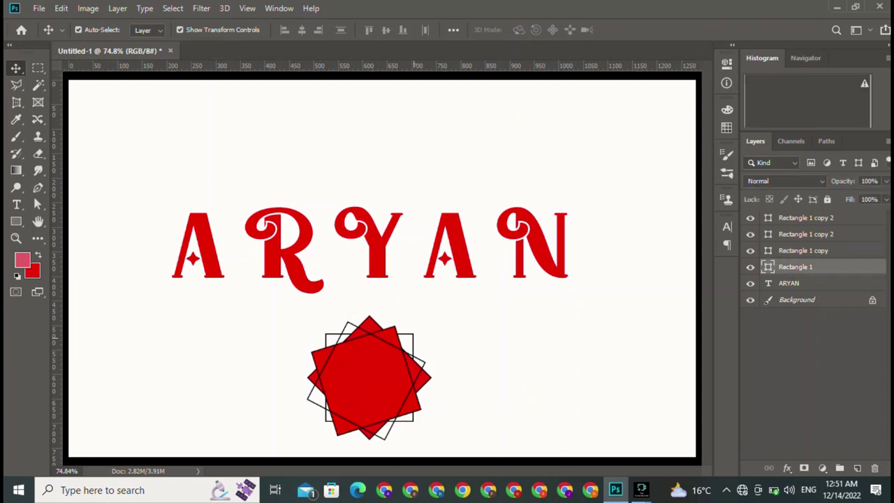
pyautogui.press('u')
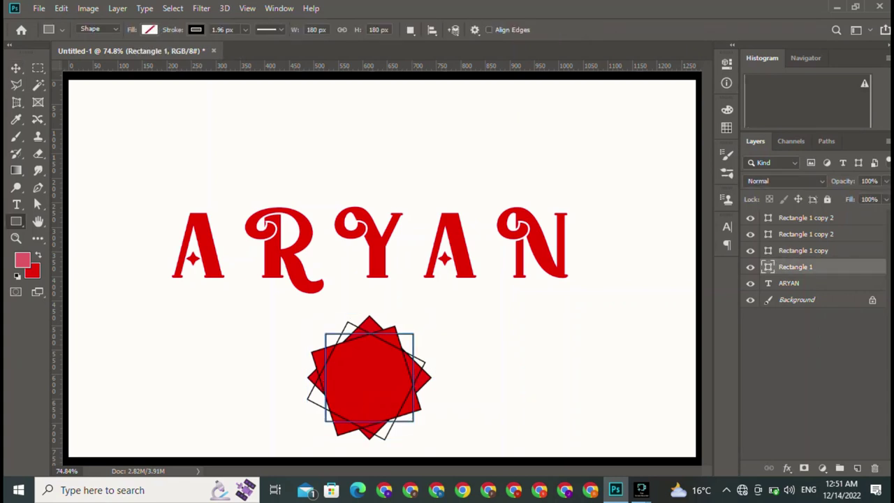
pyautogui.click(149, 30)
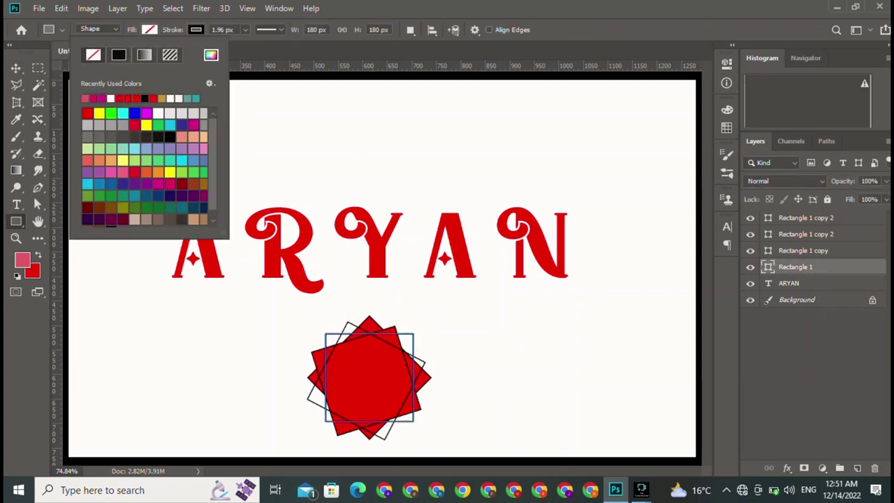
pyautogui.click(181, 125)
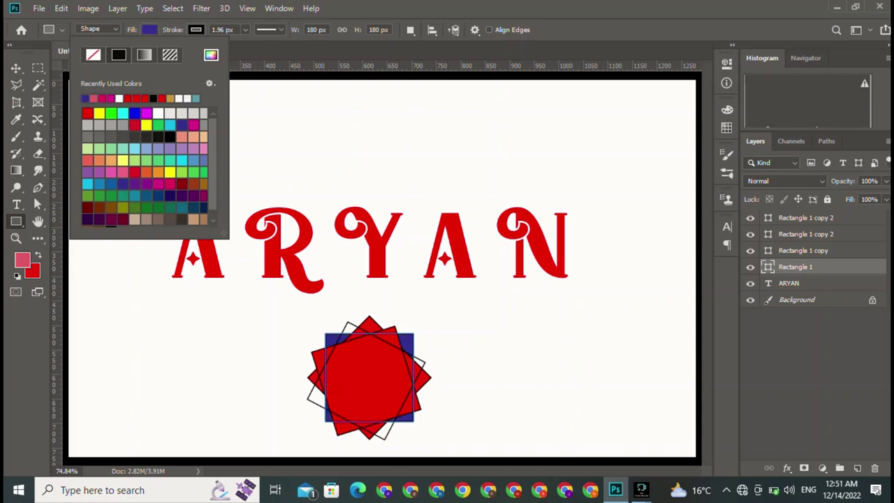
pyautogui.press('Escape')
pyautogui.press('v')
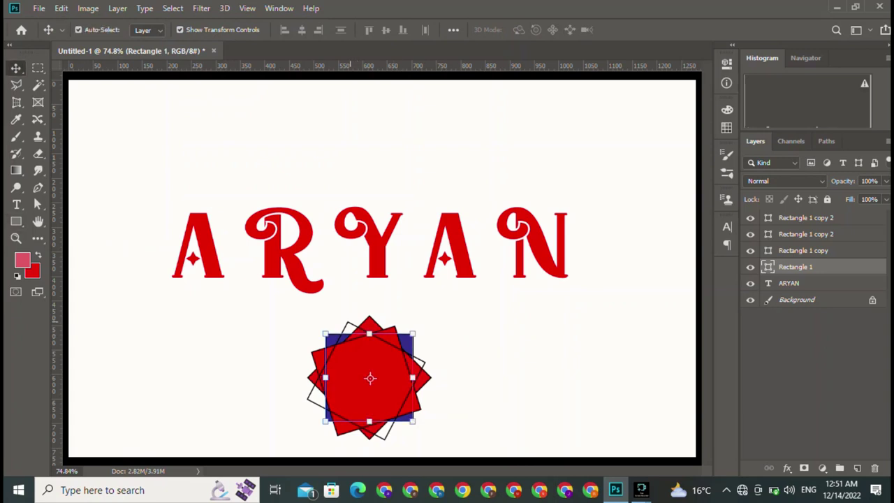
pyautogui.hotkey('ctrl', 't')
pyautogui.press('u')
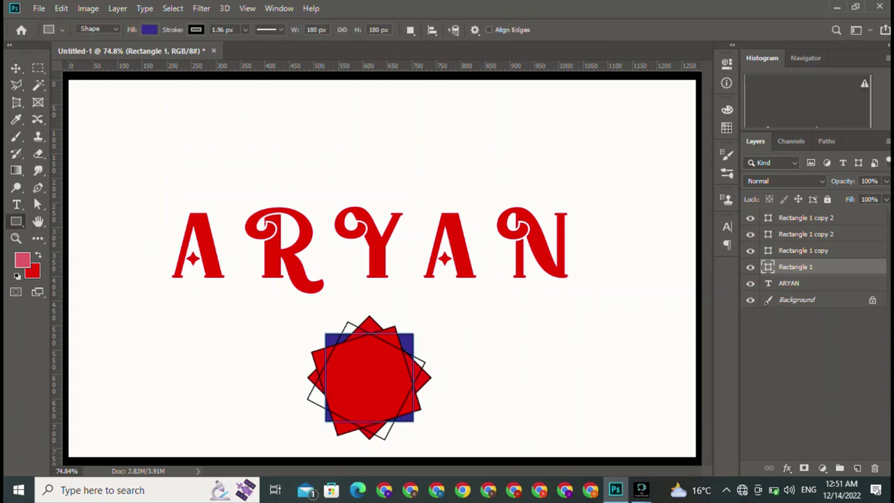
pyautogui.press('v')
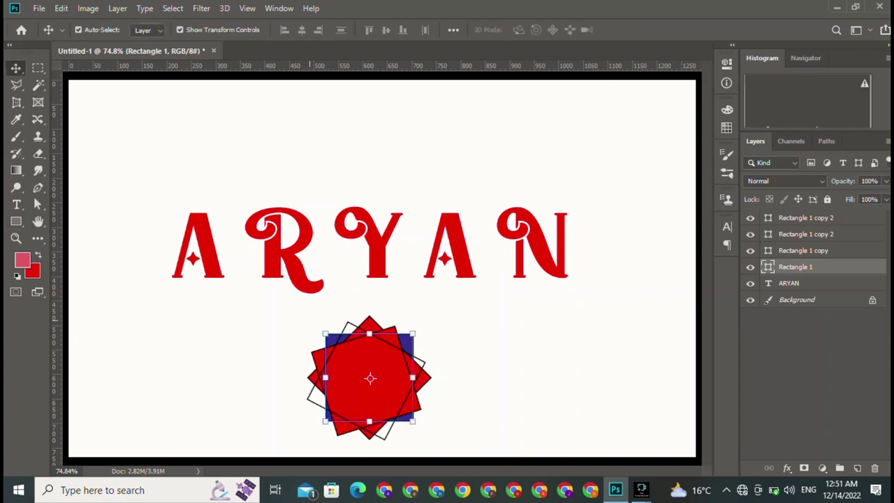
# Fill the topmost rotated square red after briefly trying yellow
pyautogui.hotkey('alt', '.')
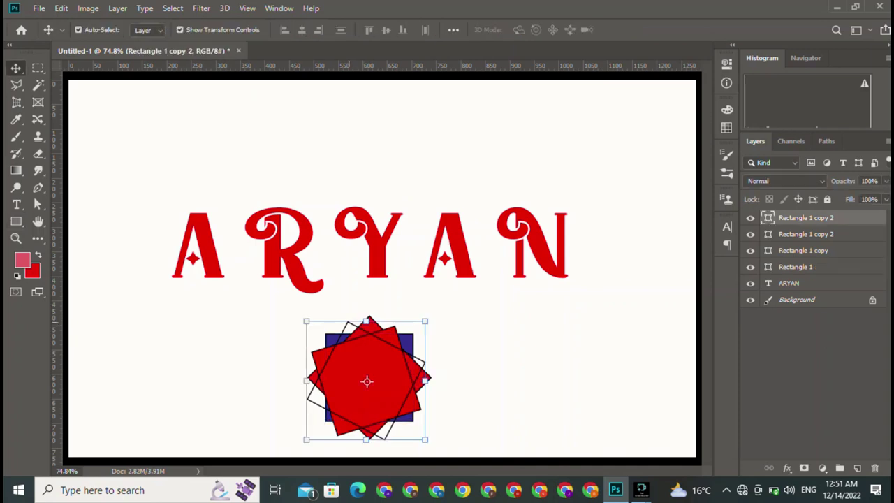
pyautogui.press('u')
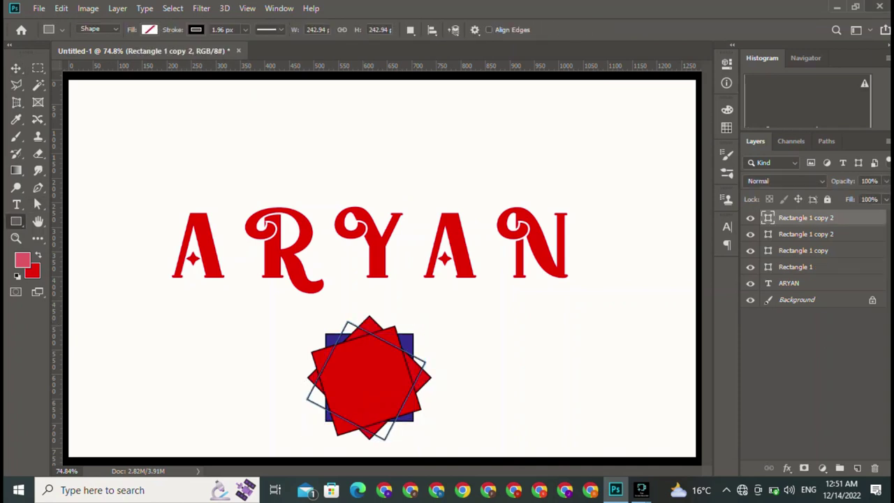
pyautogui.click(150, 29)
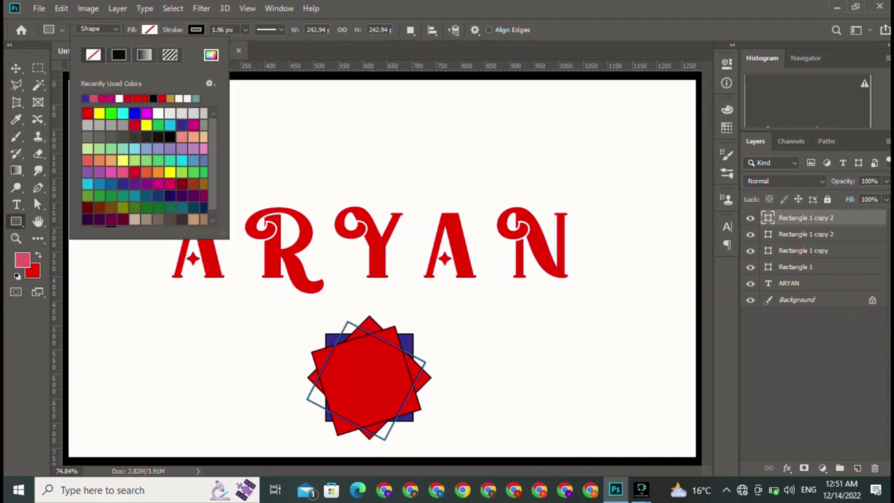
pyautogui.click(98, 114)
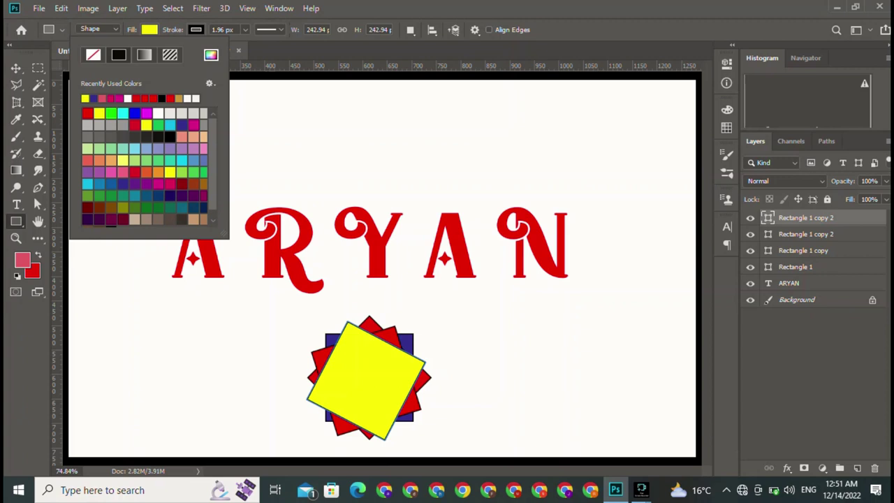
pyautogui.click(86, 113)
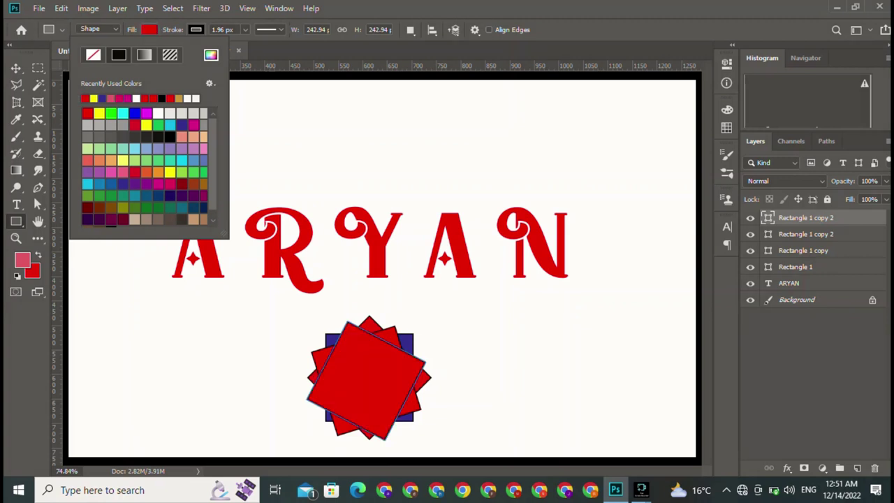
pyautogui.press('Return')
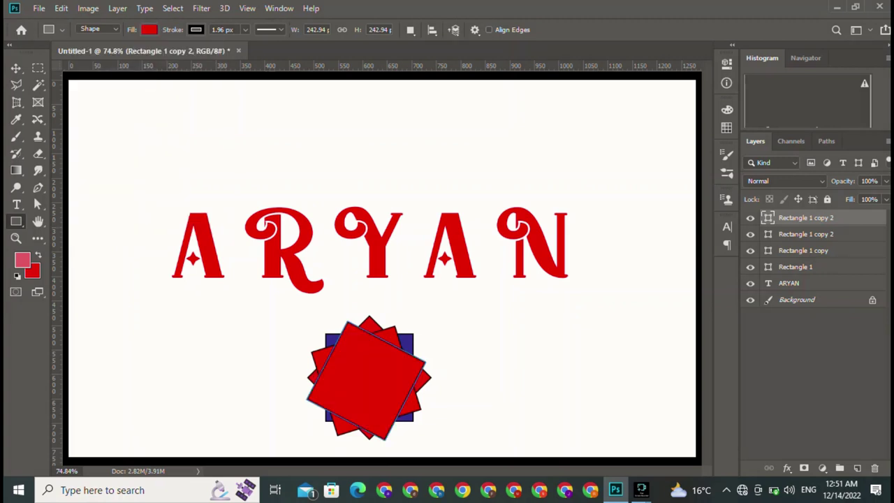
# Move the top red square up above the ARYAN text
pyautogui.press('v')
pyautogui.click(348, 161)
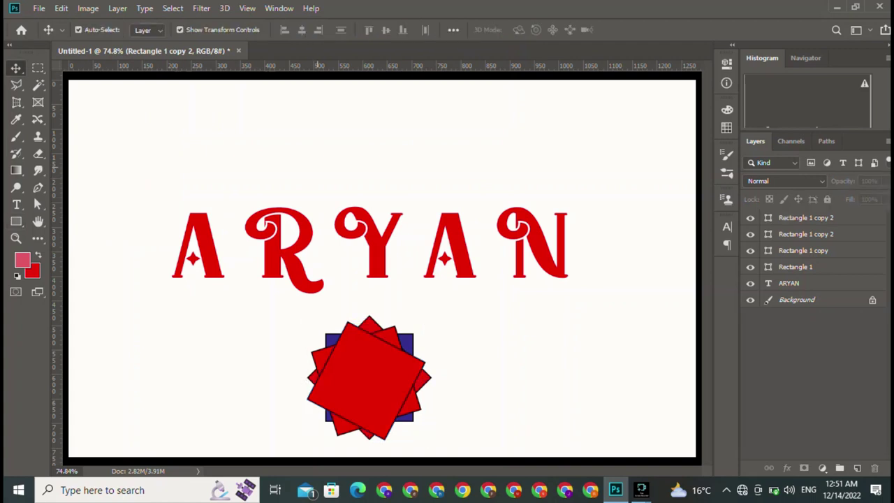
pyautogui.click(334, 377)
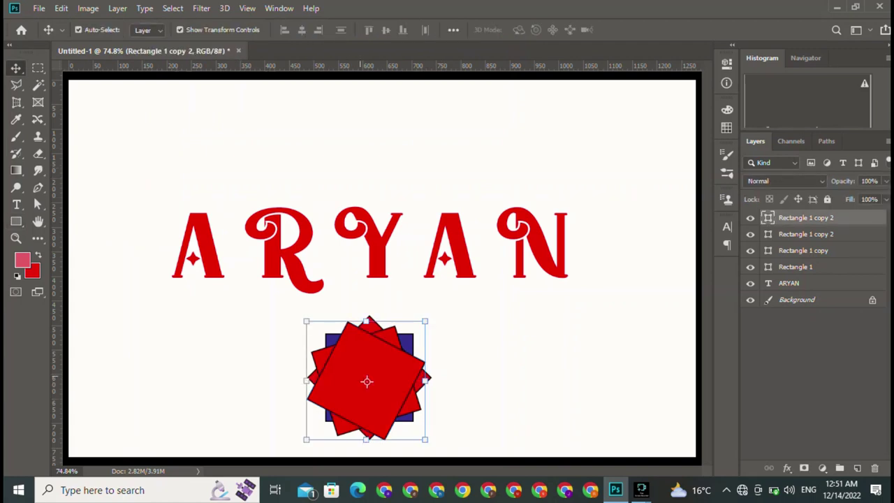
pyautogui.moveTo(371, 342)
pyautogui.mouseDown()
pyautogui.moveTo(312, 94)
pyautogui.moveTo(318, 103)
pyautogui.mouseUp()
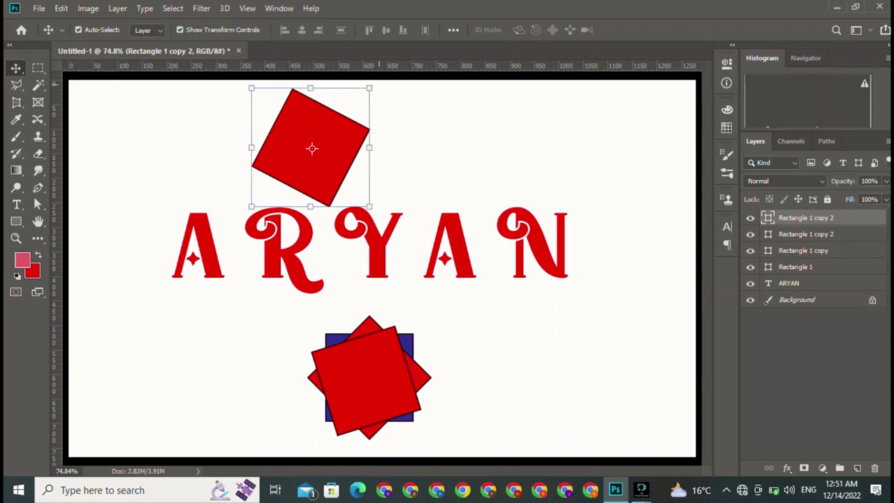
# Undo a slight tilt on the red square and drag it back into the bottom cluster
pyautogui.hotkey('ctrl', 't')
pyautogui.moveTo(381, 82); pyautogui.dragTo(386, 78)
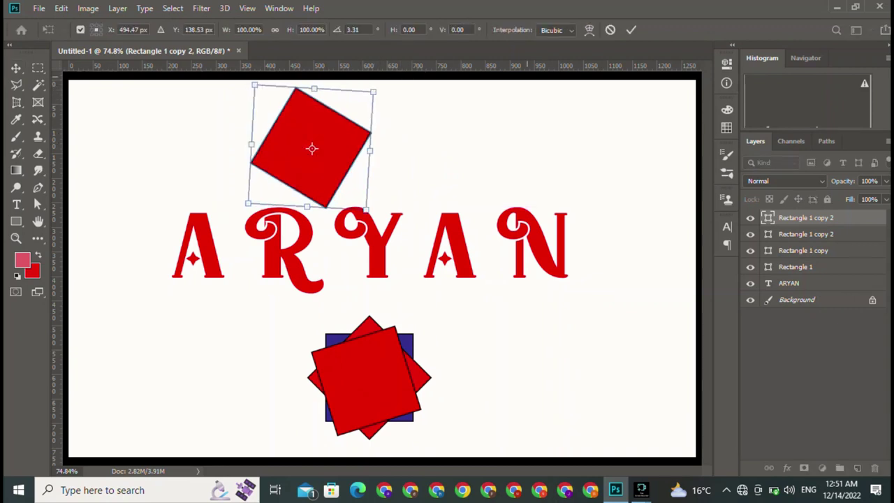
pyautogui.hotkey('ctrl', 'z')
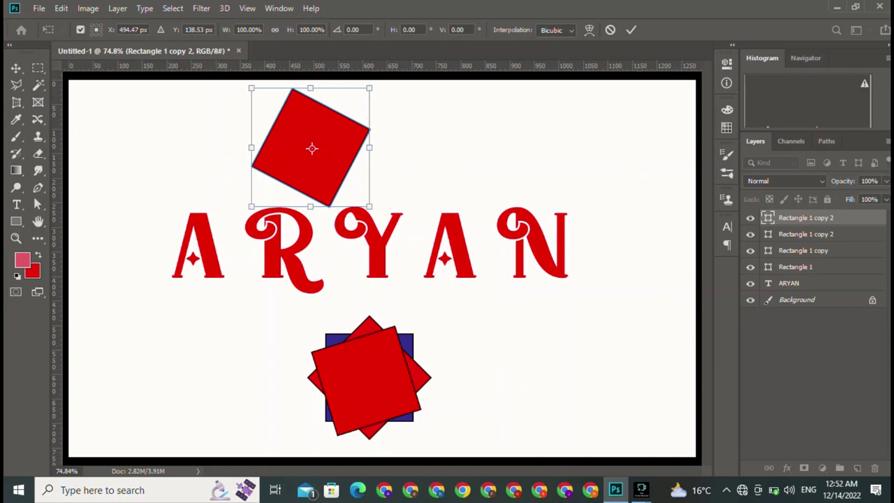
pyautogui.click(630, 29)
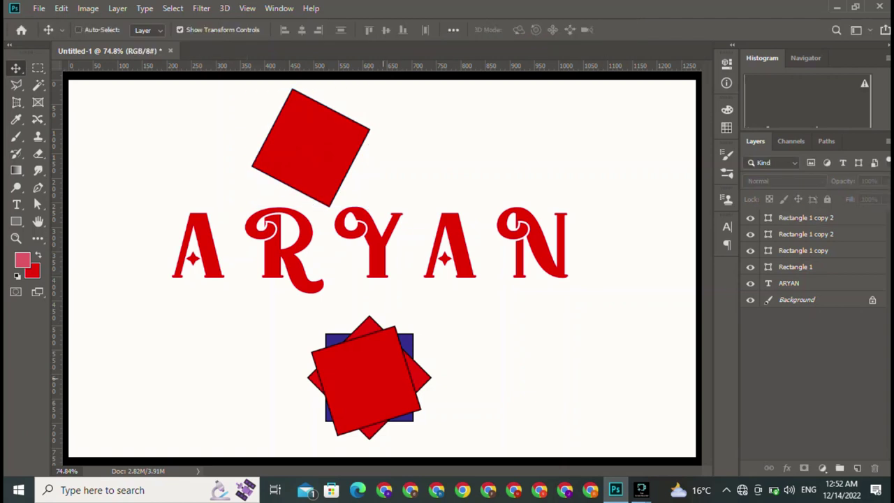
pyautogui.moveTo(311, 147); pyautogui.dragTo(367, 379)
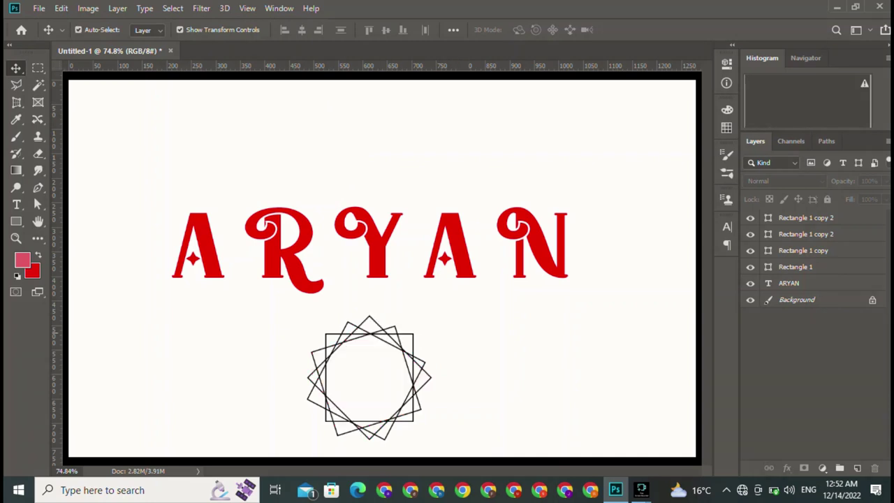
# Select all four rectangle layers and drag the square star over the first A of ARYAN
pyautogui.moveTo(245, 332); pyautogui.dragTo(423, 374)
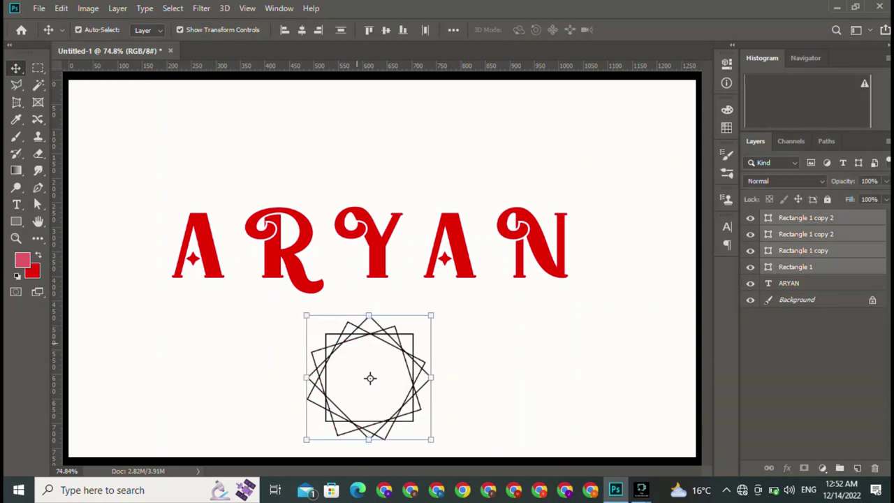
pyautogui.click(353, 276)
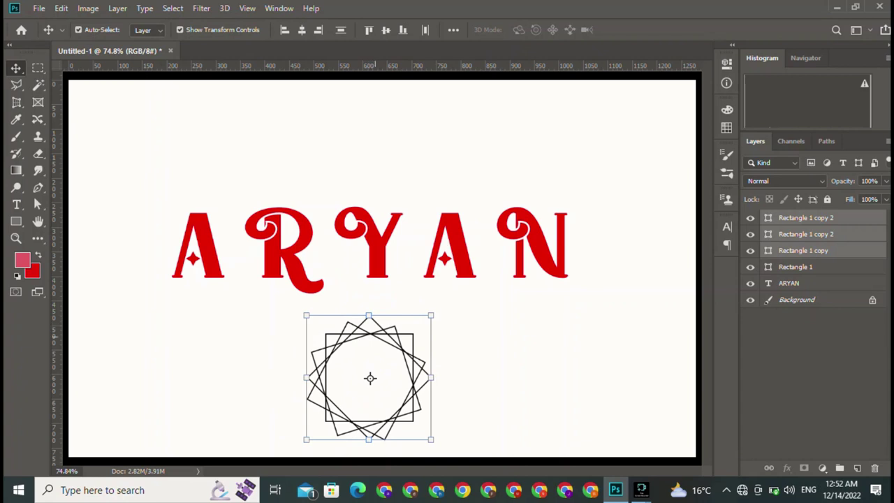
pyautogui.keyDown('shift'); pyautogui.click(369, 335); pyautogui.keyUp('shift')
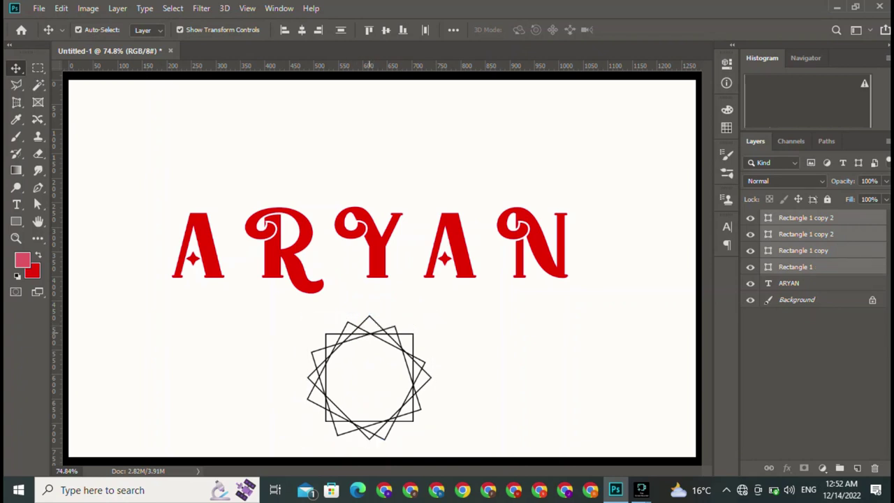
pyautogui.moveTo(370, 318)
pyautogui.mouseDown()
pyautogui.moveTo(333, 316)
pyautogui.moveTo(182, 215)
pyautogui.moveTo(222, 177)
pyautogui.moveTo(205, 191)
pyautogui.mouseUp()
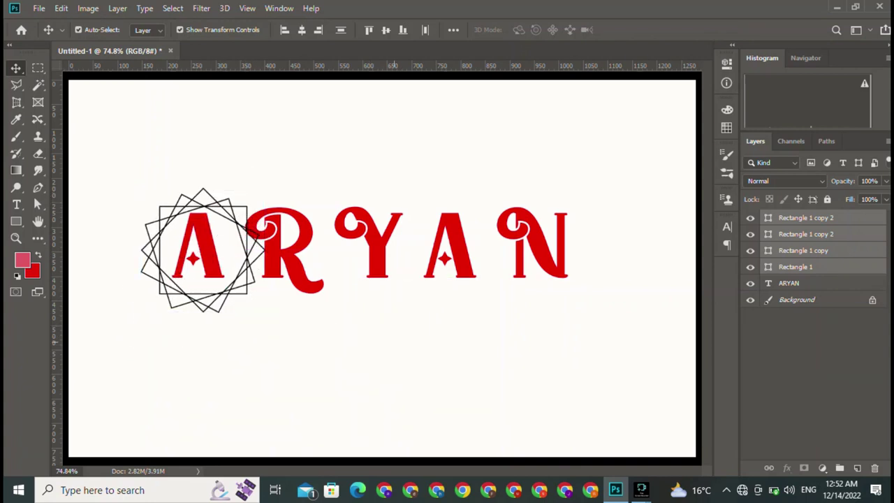
pyautogui.click(368, 250)
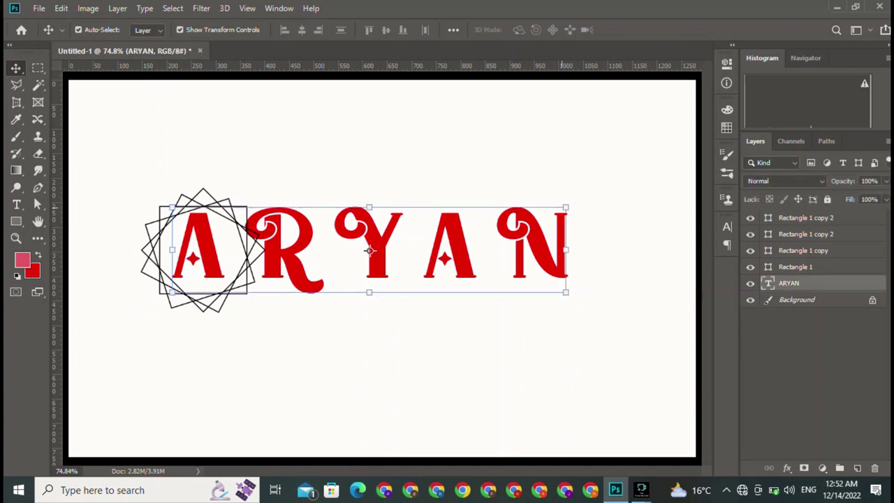
# Put the ARYAN text into Warp transform and shift it slightly right and down
pyautogui.hotkey('ctrl', 't')
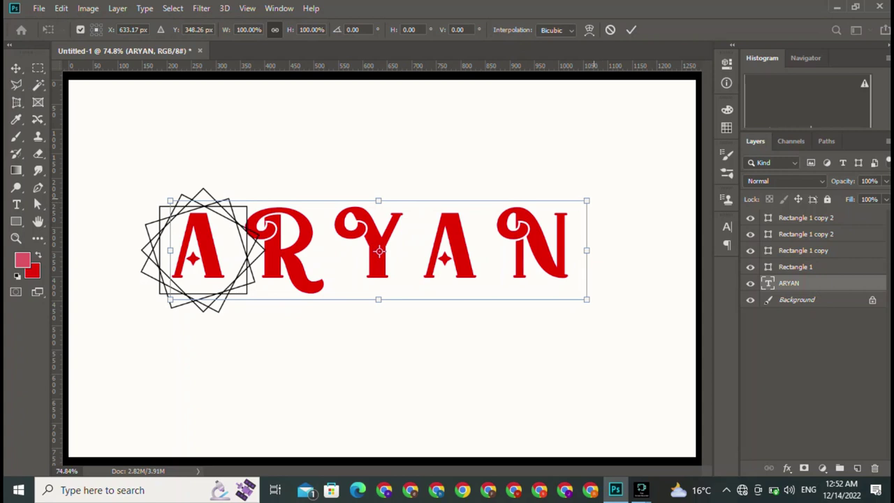
pyautogui.rightClick(467, 235)
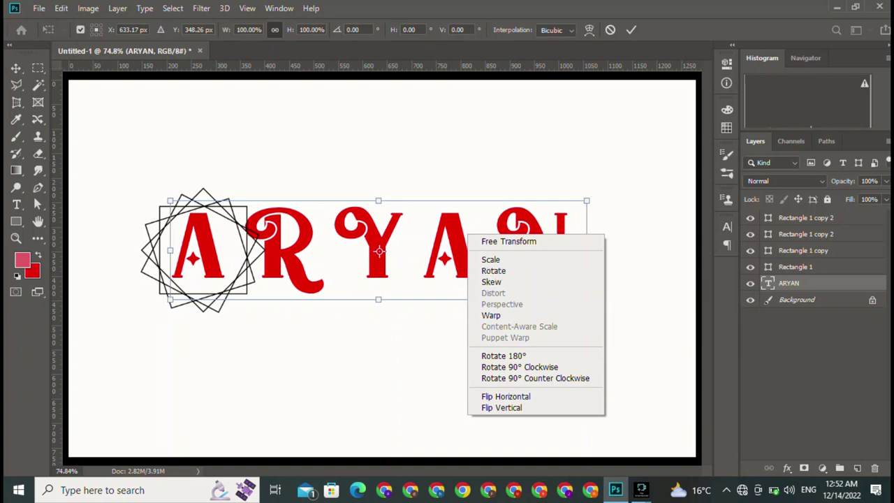
pyautogui.click(491, 315)
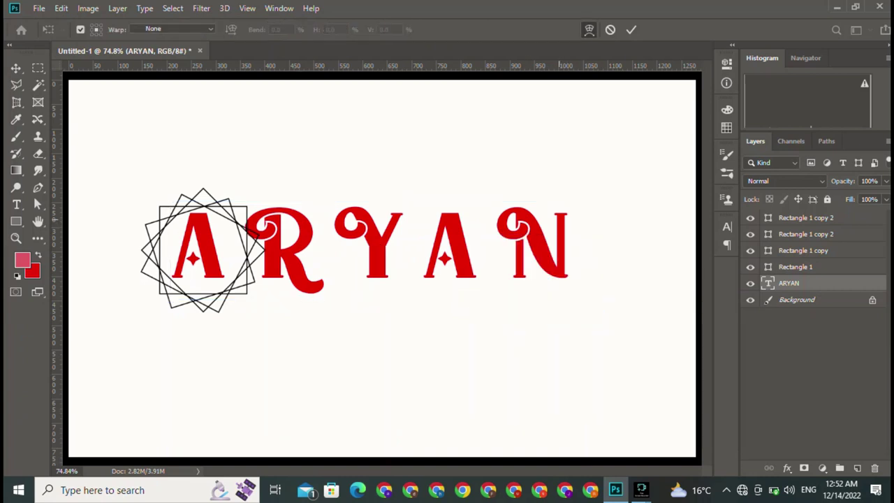
pyautogui.moveTo(559, 222); pyautogui.dragTo(549, 227)
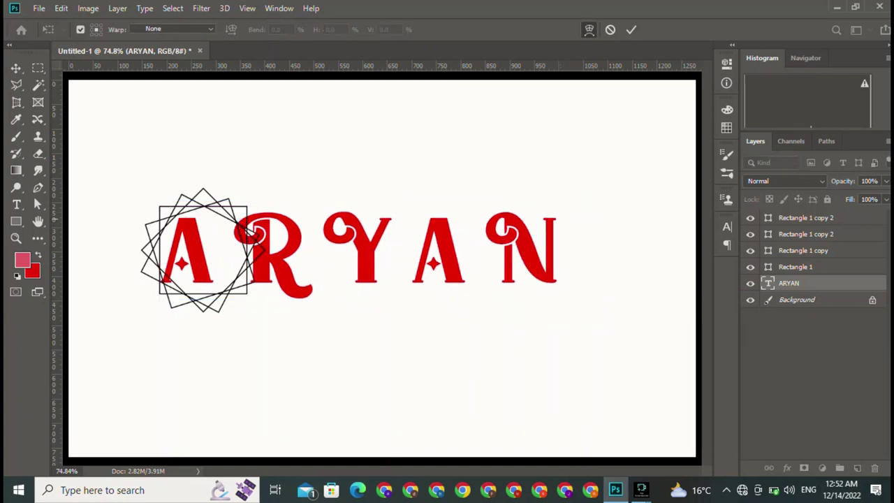
pyautogui.moveTo(549, 222); pyautogui.dragTo(590, 235)
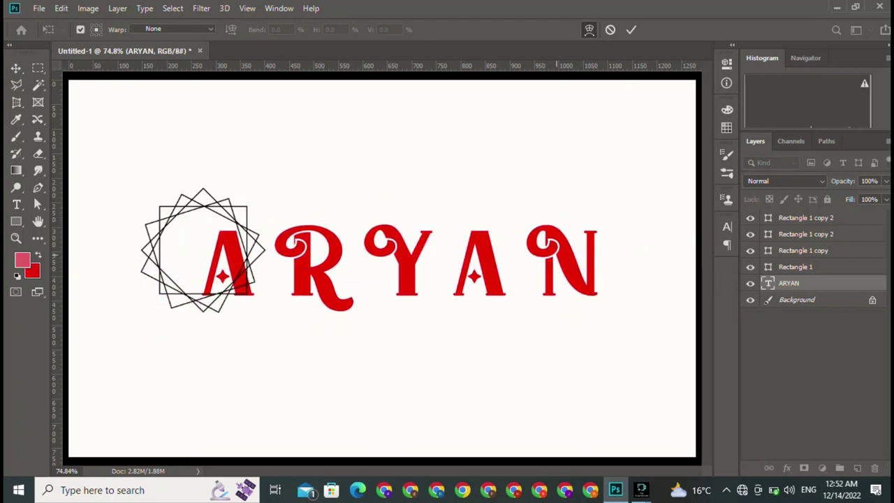
pyautogui.rightClick(556, 256)
pyautogui.click(579, 336)
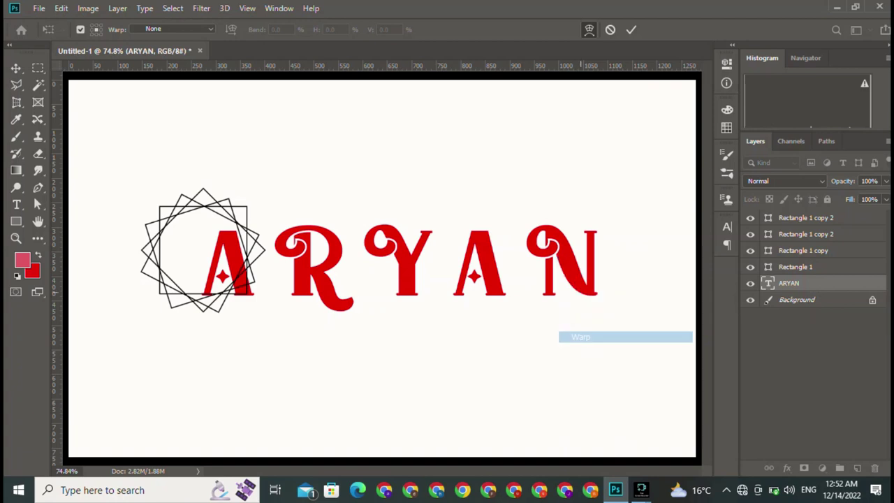
pyautogui.moveTo(580, 255)
pyautogui.mouseDown()
pyautogui.moveTo(583, 273)
pyautogui.moveTo(608, 237)
pyautogui.mouseUp()
pyautogui.rightClick(544, 269)
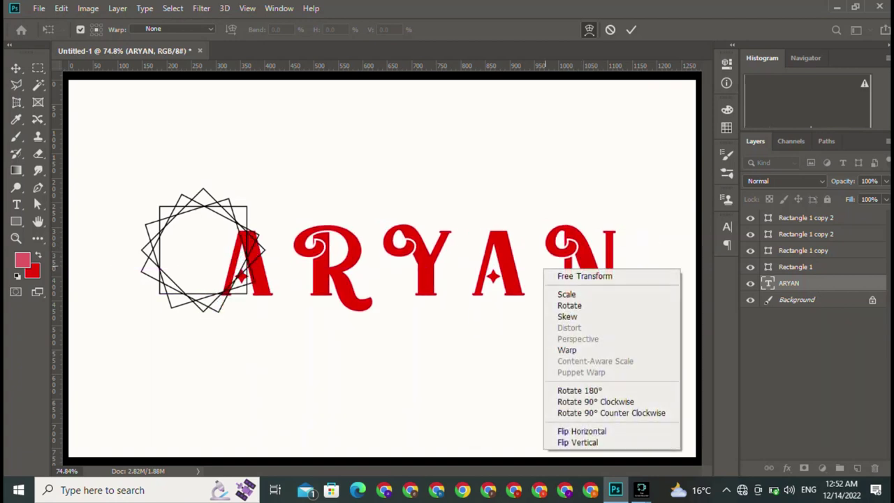
pyautogui.press('Escape')
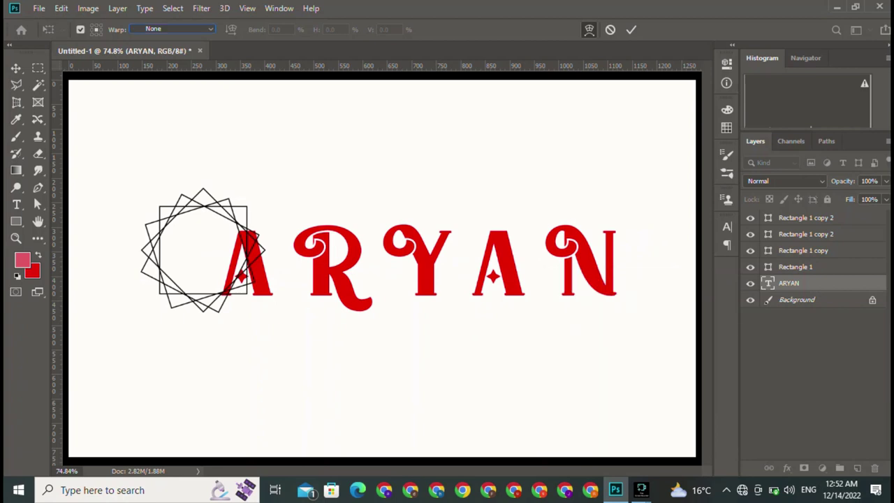
pyautogui.click(175, 29)
# Try Arc Lower, Inflate and Twist warps, then commit a Bulge warp on ARYAN
pyautogui.click(168, 91)
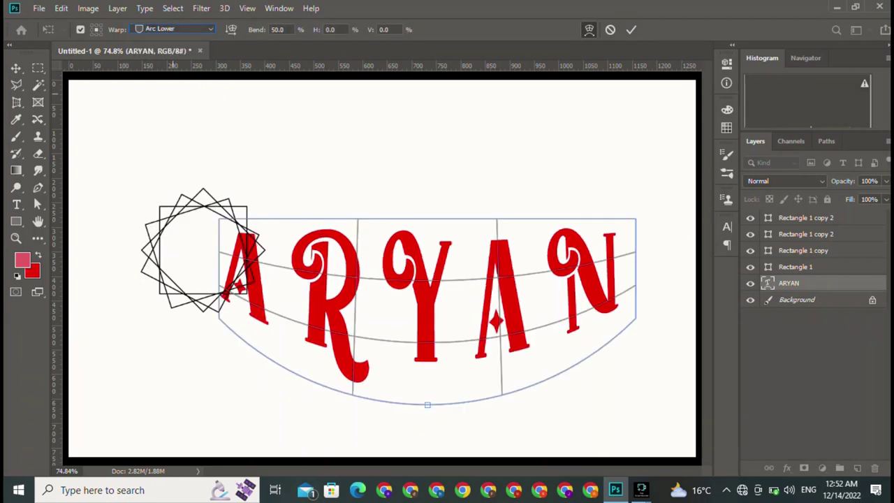
pyautogui.click(175, 28)
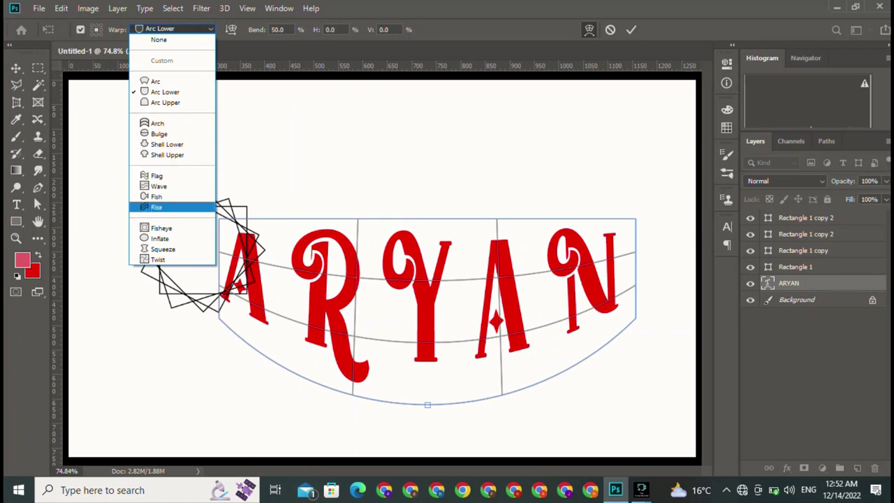
pyautogui.click(160, 238)
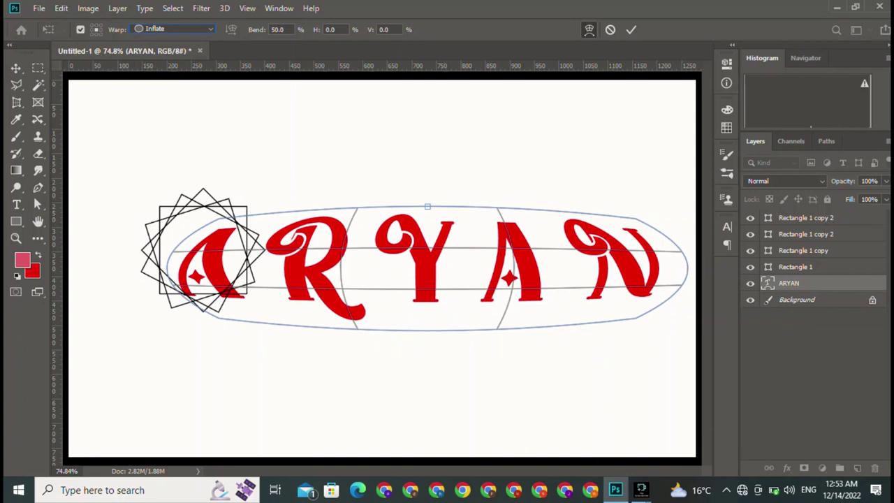
pyautogui.click(174, 29)
pyautogui.click(160, 261)
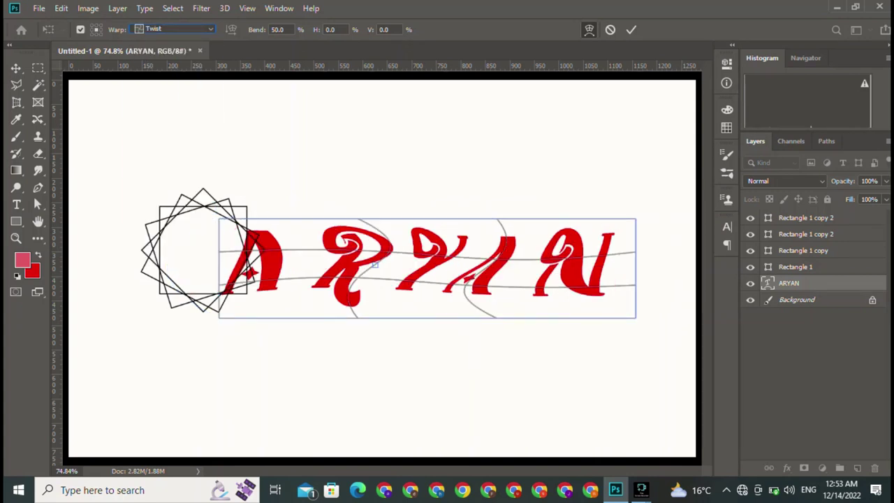
pyautogui.click(174, 29)
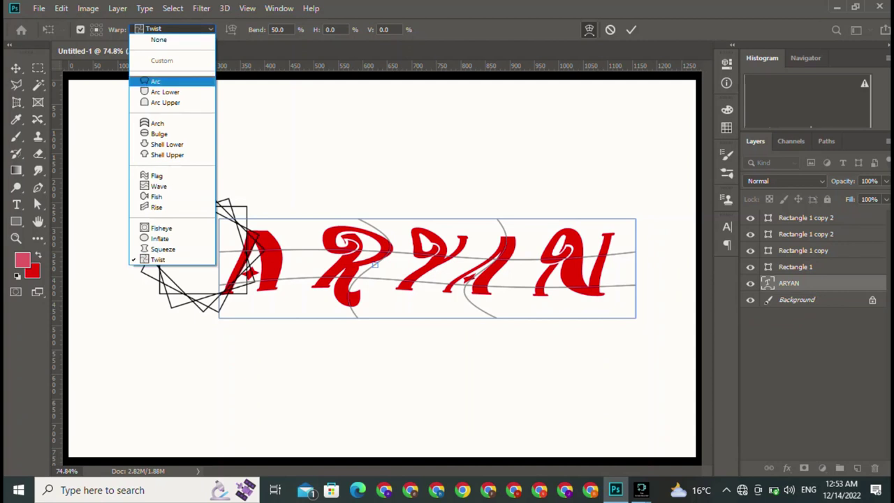
pyautogui.click(159, 133)
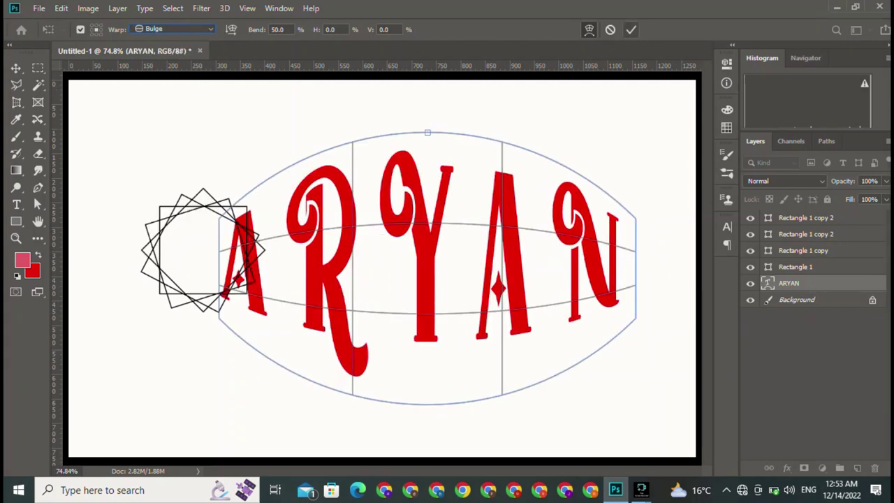
pyautogui.click(631, 29)
pyautogui.click(241, 412)
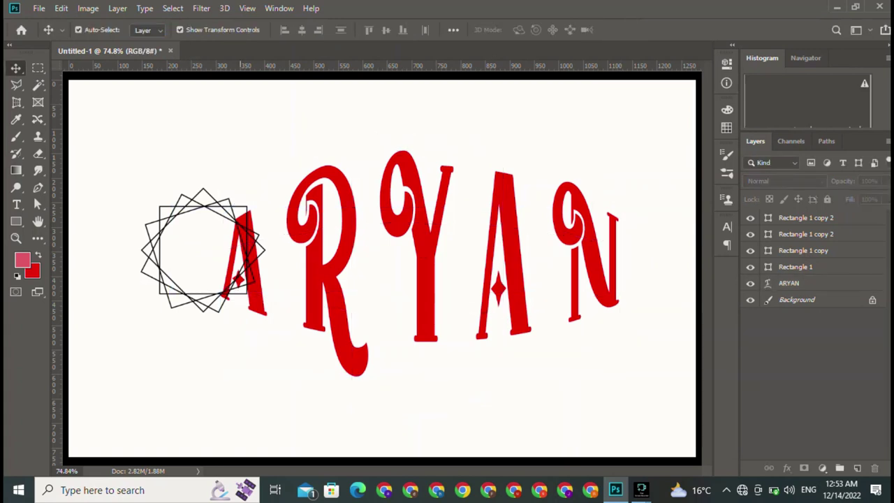
pyautogui.click(221, 293)
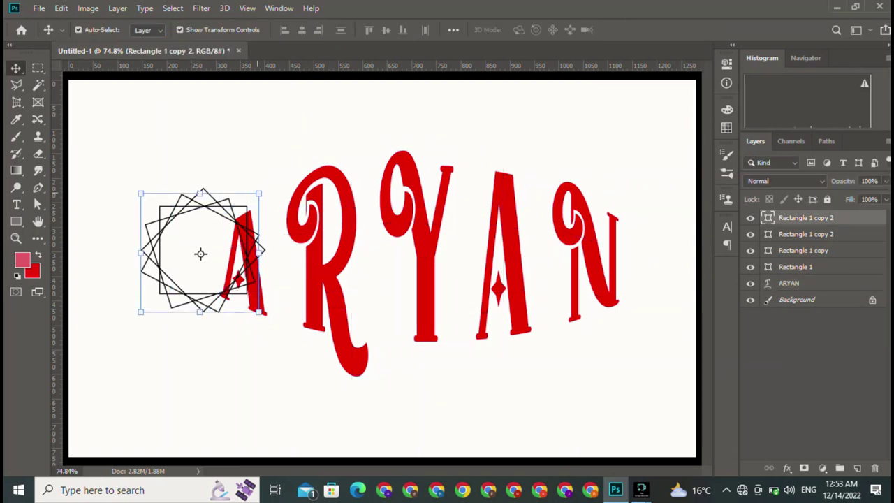
# Move the bulged ARYAN text right and down and lock its layer
pyautogui.moveTo(121, 159); pyautogui.dragTo(224, 278)
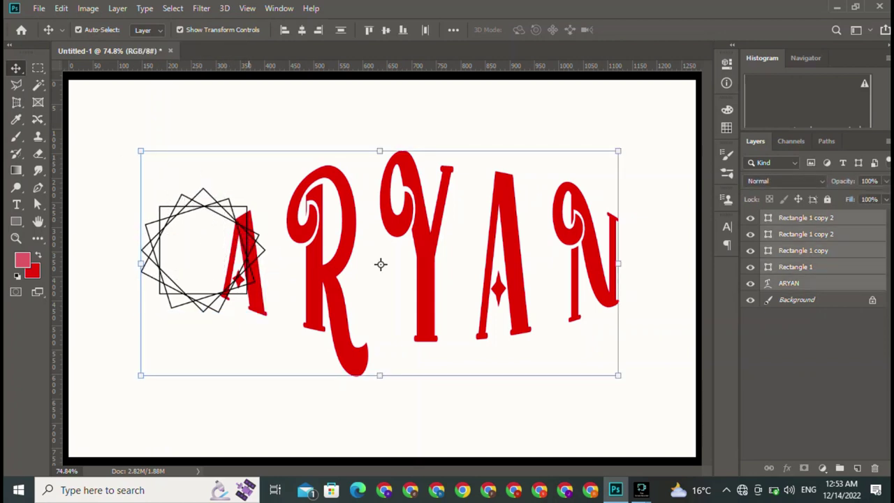
pyautogui.click(419, 419)
pyautogui.click(790, 283)
pyautogui.moveTo(419, 265); pyautogui.dragTo(439, 275)
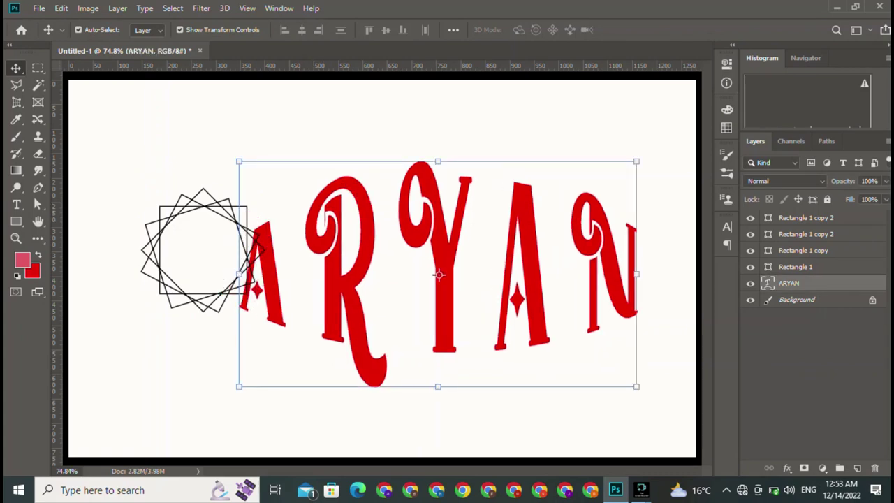
pyautogui.click(827, 199)
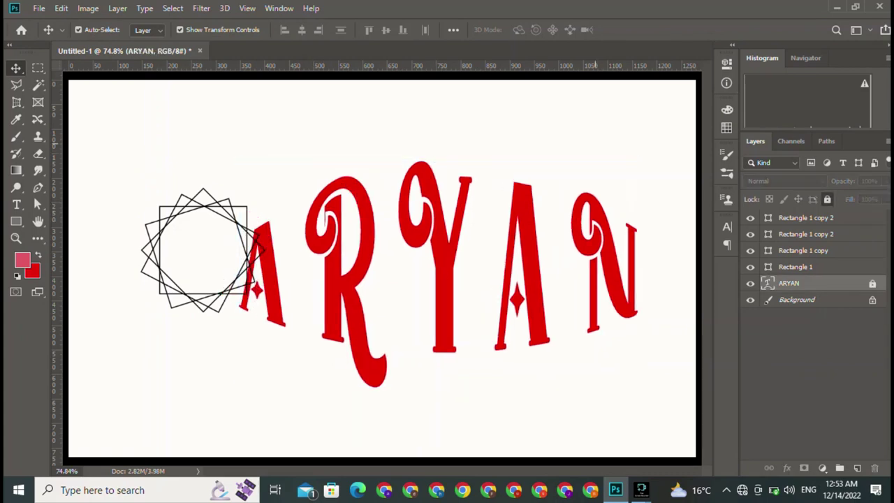
pyautogui.click(594, 405)
pyautogui.moveTo(116, 170); pyautogui.dragTo(276, 305)
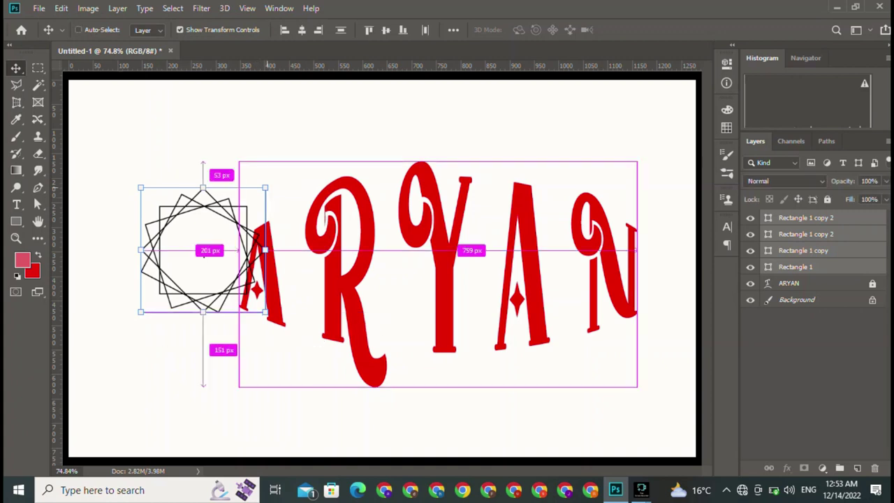
# Try enlarging the star of squares, undoing the first two stretched attempts
pyautogui.hotkey('ctrl', 't')
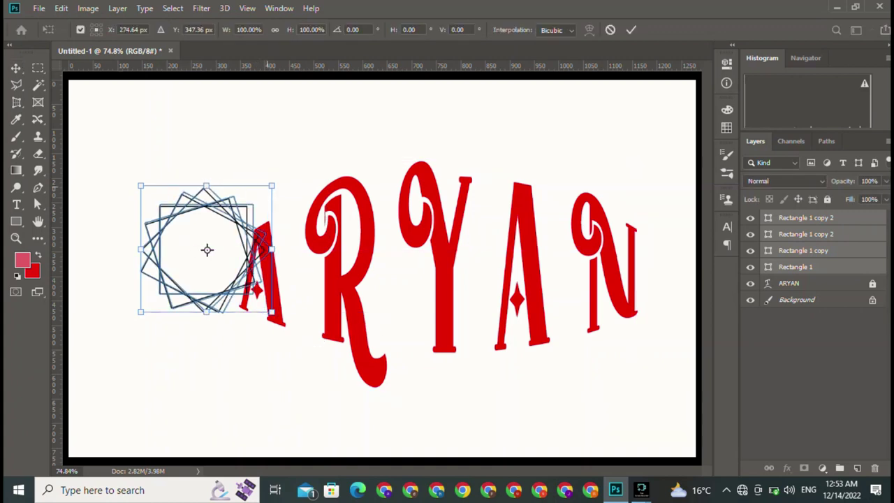
pyautogui.moveTo(265, 187); pyautogui.dragTo(410, 152)
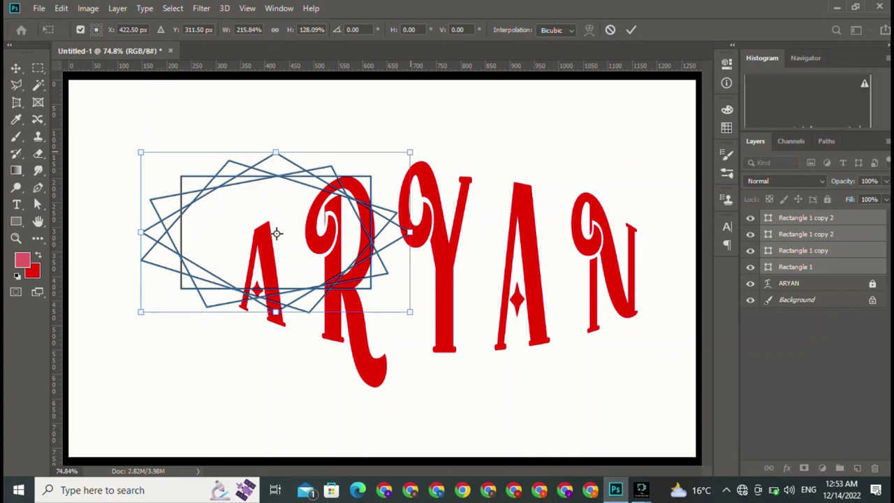
pyautogui.hotkey('ctrl', 'z')
pyautogui.moveTo(266, 187); pyautogui.dragTo(361, 130)
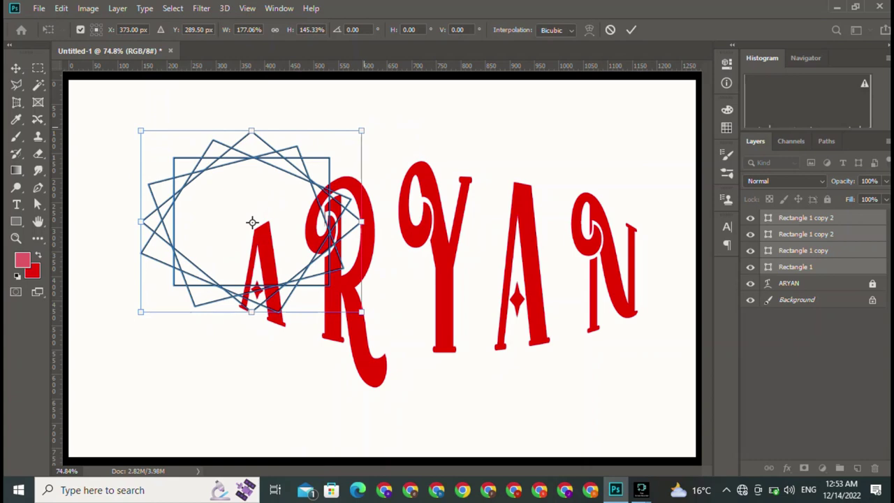
pyautogui.hotkey('ctrl', 'z')
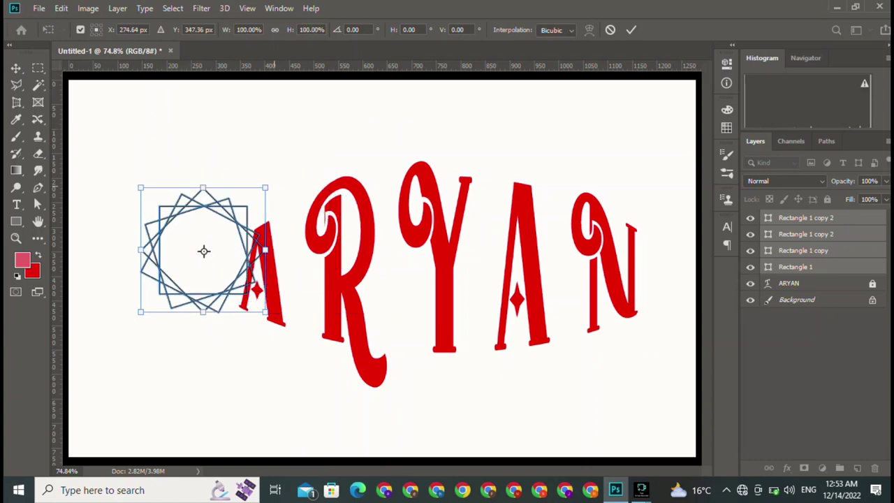
# Enlarge the star to about 296%, centre it around ARYAN, and unlock the text layer
pyautogui.moveTo(265, 187); pyautogui.dragTo(513, 26)
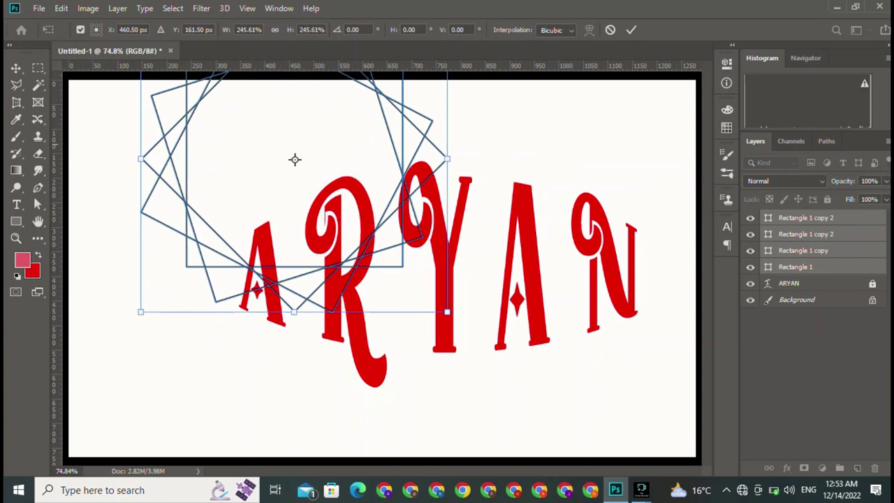
pyautogui.moveTo(407, 121); pyautogui.dragTo(418, 133)
pyautogui.moveTo(305, 171); pyautogui.dragTo(382, 248)
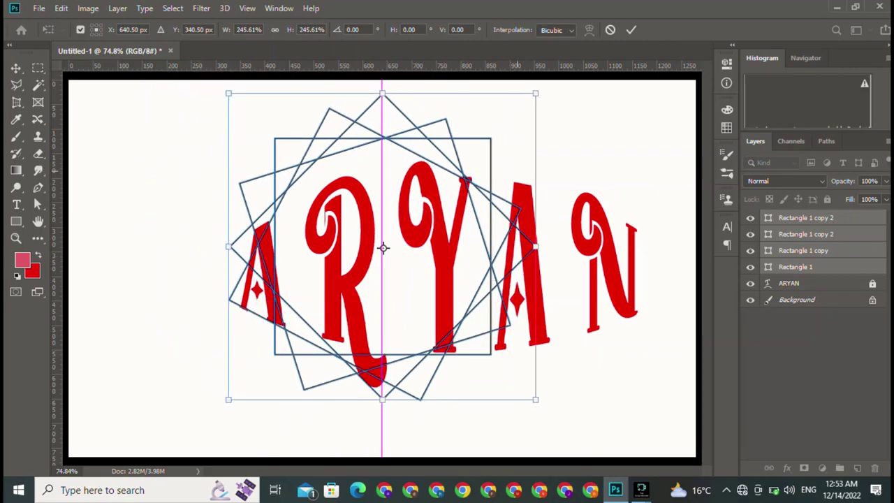
pyautogui.moveTo(535, 93); pyautogui.dragTo(599, 30)
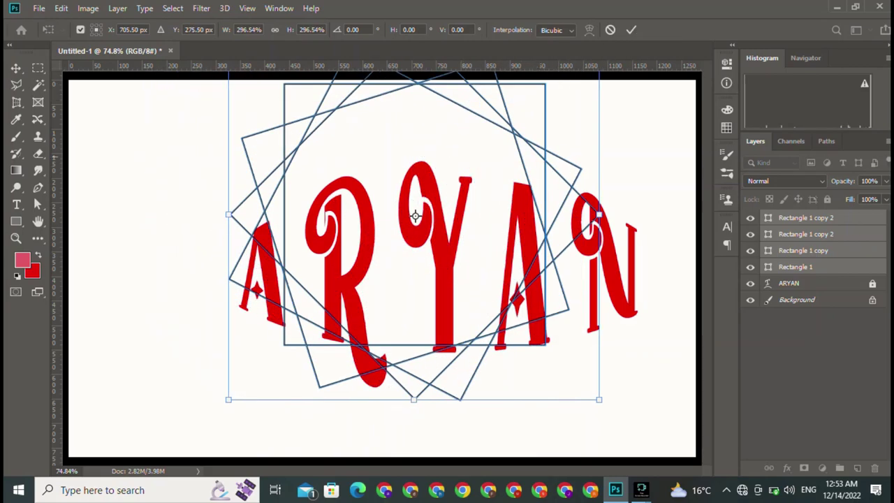
pyautogui.moveTo(552, 126); pyautogui.dragTo(506, 183)
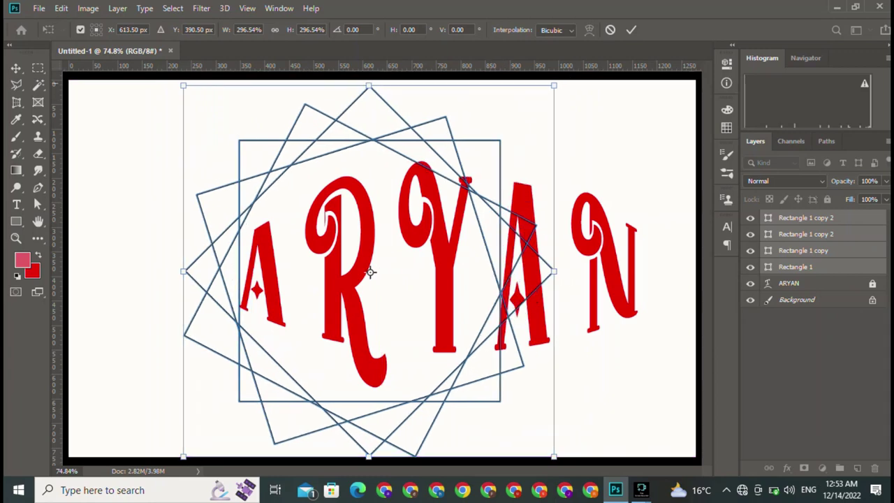
pyautogui.click(630, 29)
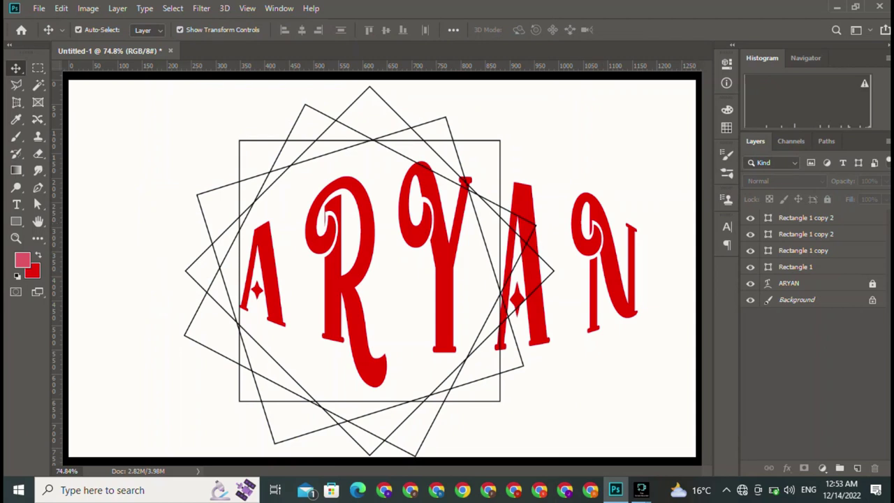
pyautogui.click(872, 283)
# Shrink the ARYAN text to about 80% width and move it up-left into the star
pyautogui.click(788, 283)
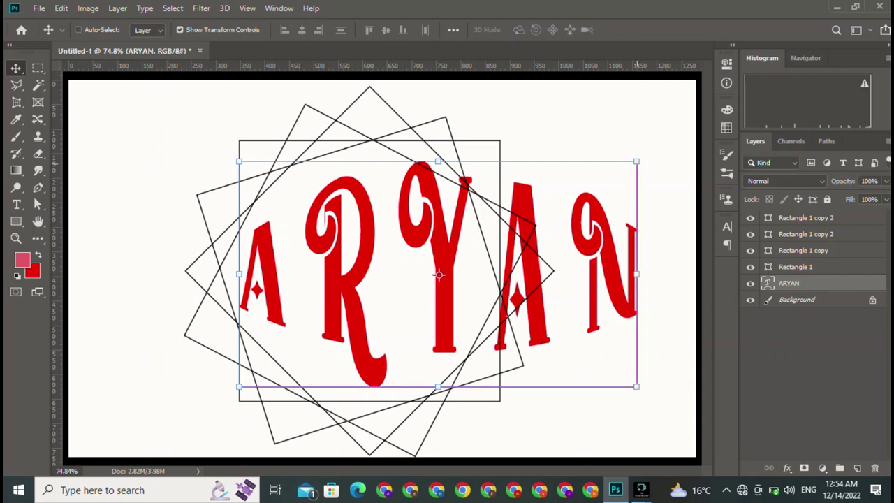
pyautogui.hotkey('ctrl', 't')
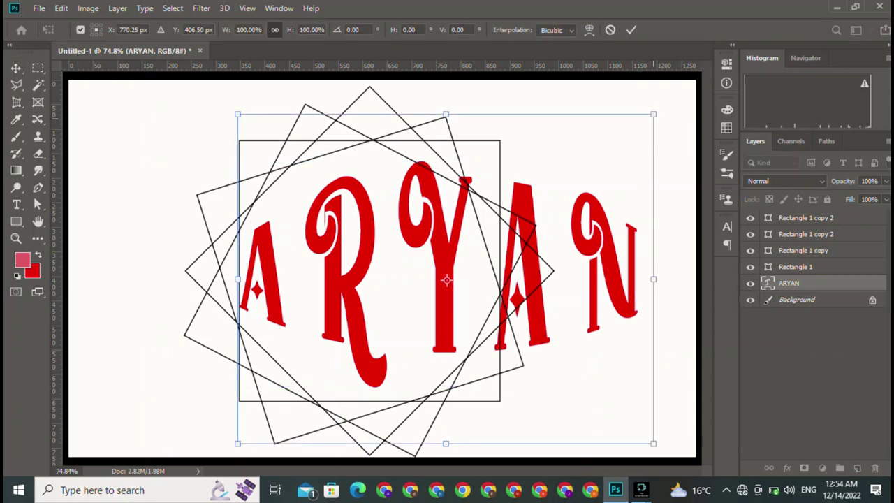
pyautogui.moveTo(653, 113); pyautogui.dragTo(570, 209)
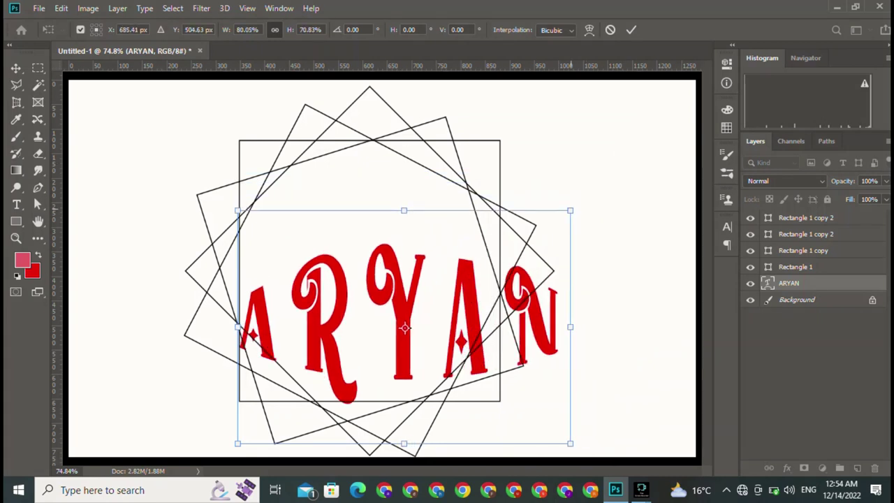
pyautogui.press('Return')
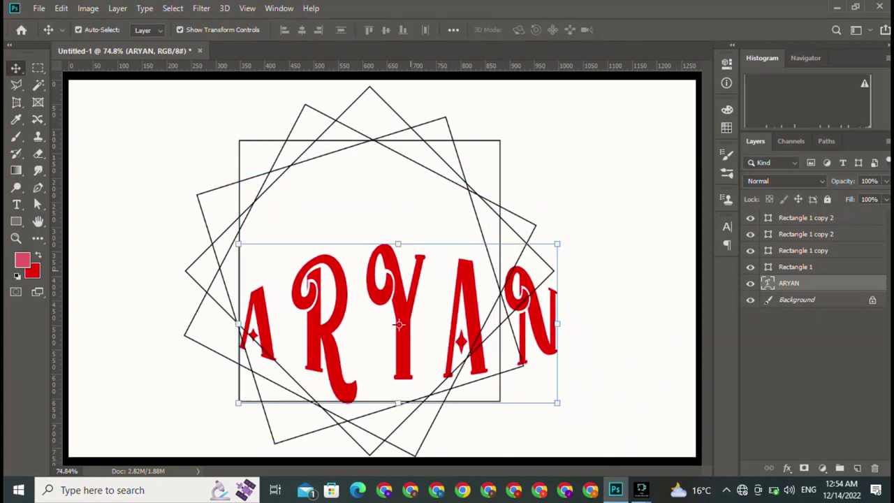
pyautogui.moveTo(398, 324); pyautogui.dragTo(370, 285)
# Scale ARYAN to about 77% by 71%, centred in the star, nudged slightly down
pyautogui.hotkey('ctrl', 't')
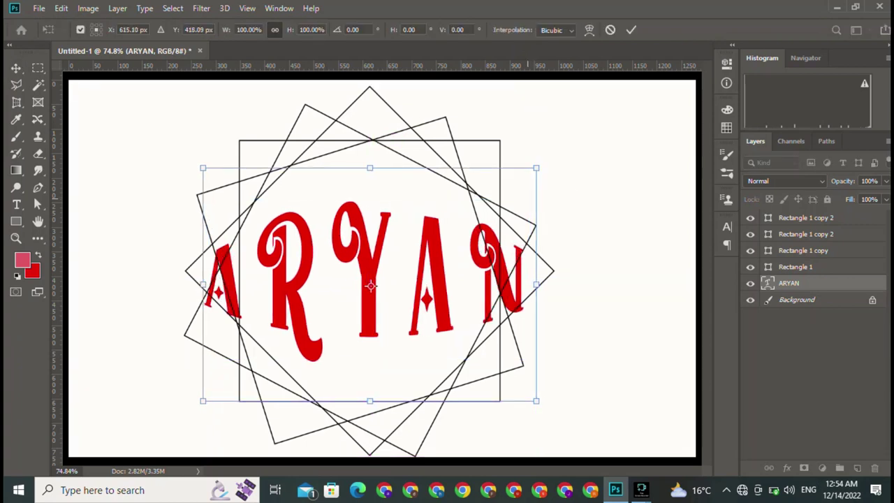
pyautogui.moveTo(536, 168); pyautogui.dragTo(413, 229)
pyautogui.moveTo(360, 209)
pyautogui.mouseDown()
pyautogui.moveTo(423, 257)
pyautogui.moveTo(415, 247)
pyautogui.mouseUp()
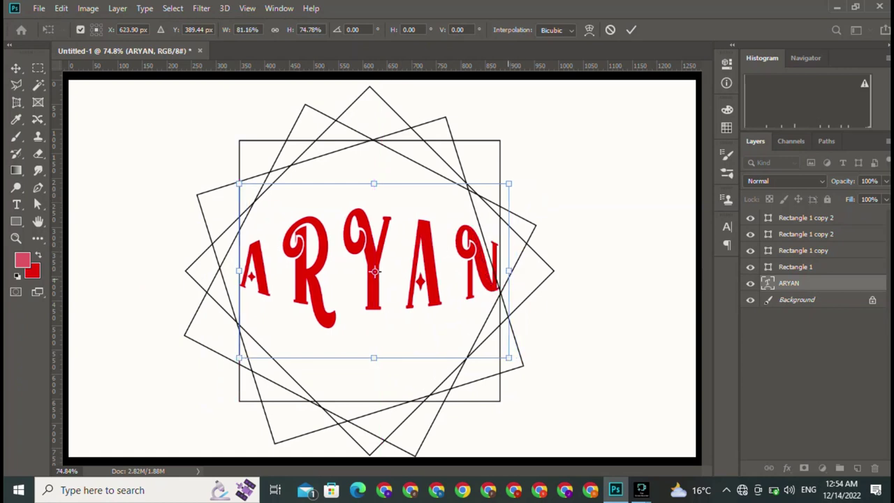
pyautogui.moveTo(508, 271); pyautogui.dragTo(495, 271)
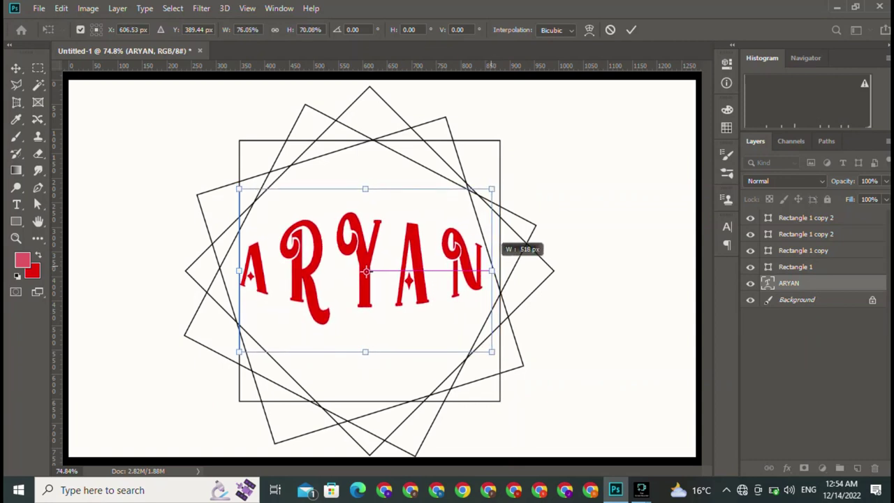
pyautogui.moveTo(495, 271); pyautogui.dragTo(494, 271)
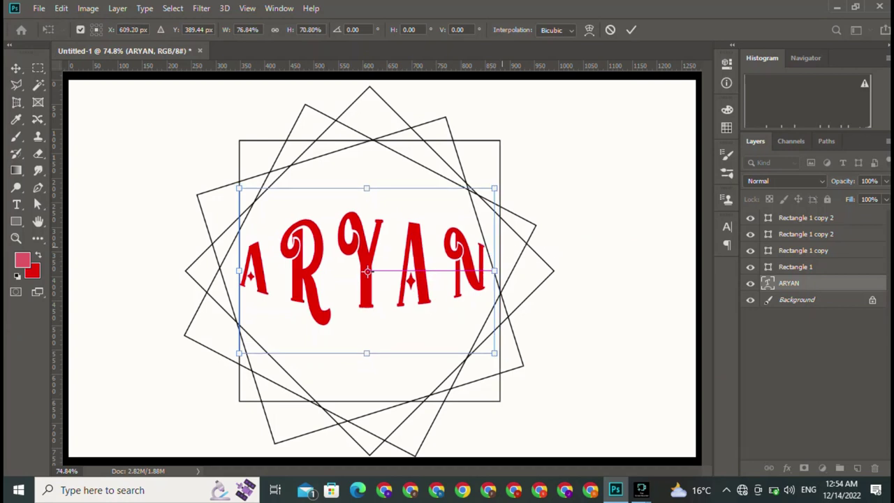
pyautogui.press('Return')
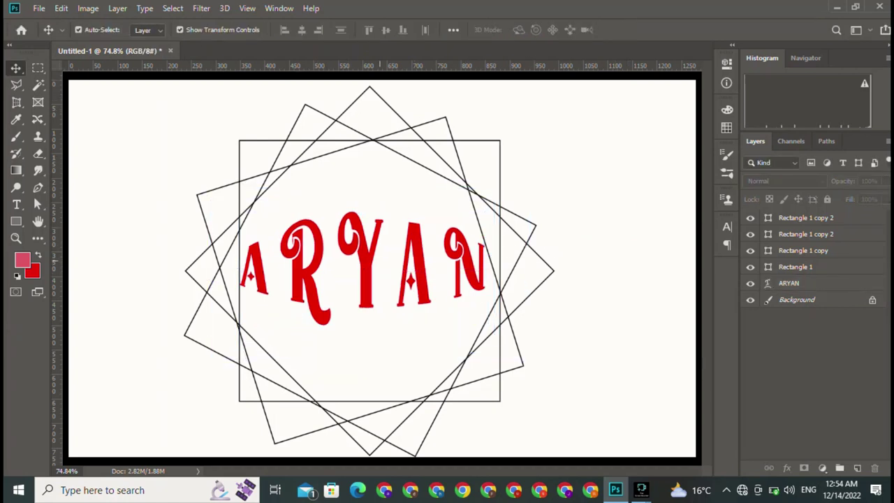
pyautogui.click(372, 265)
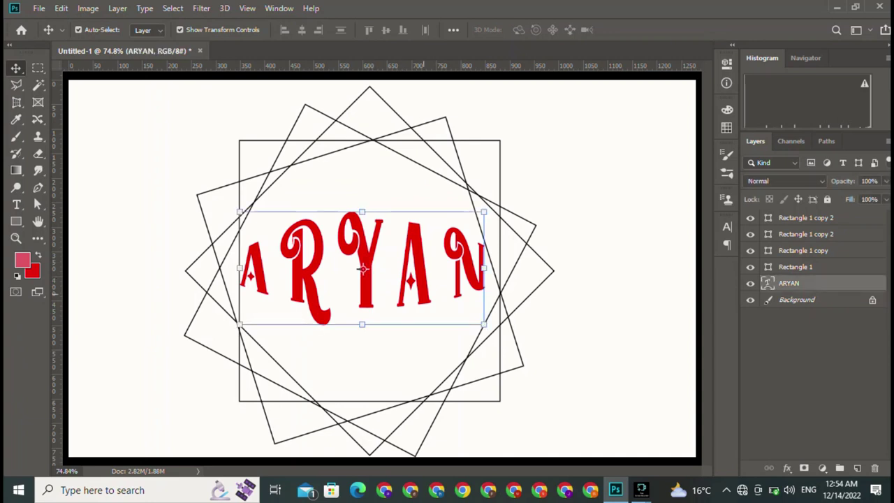
pyautogui.moveTo(362, 268); pyautogui.dragTo(362, 270)
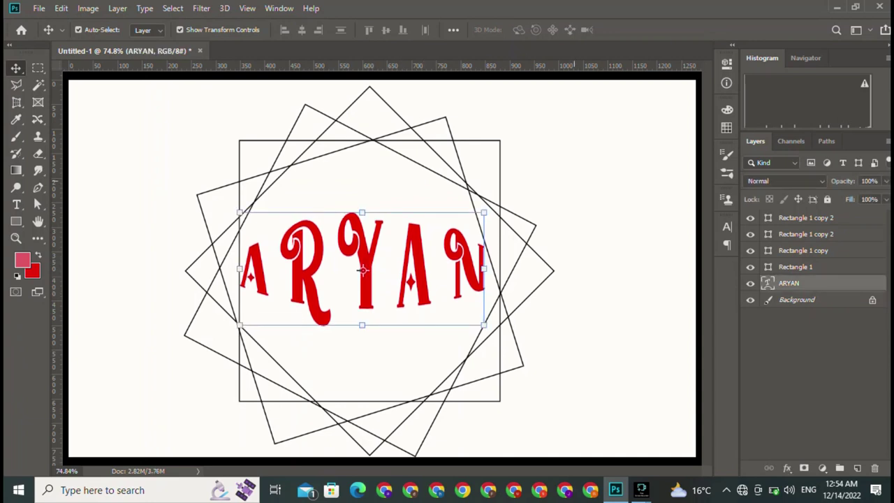
pyautogui.click(507, 433)
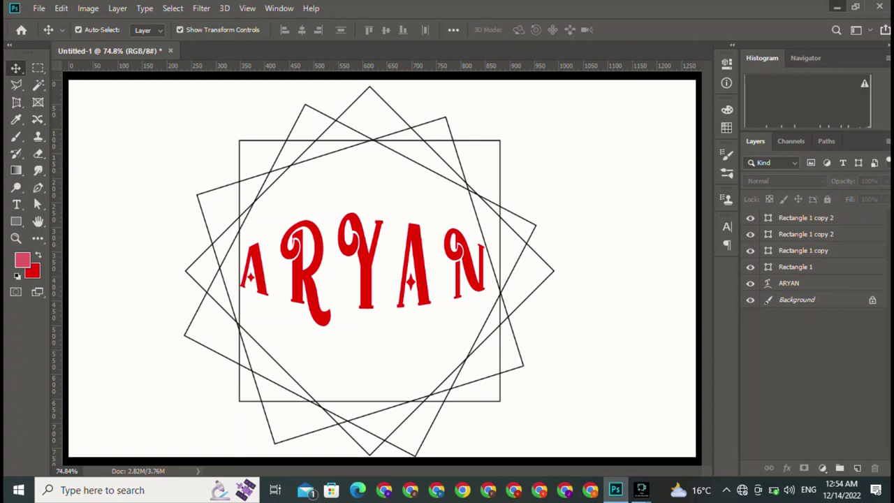
# Dismiss both error messages and minimise the screen recorder to reveal the desktop
pyautogui.press('Return')
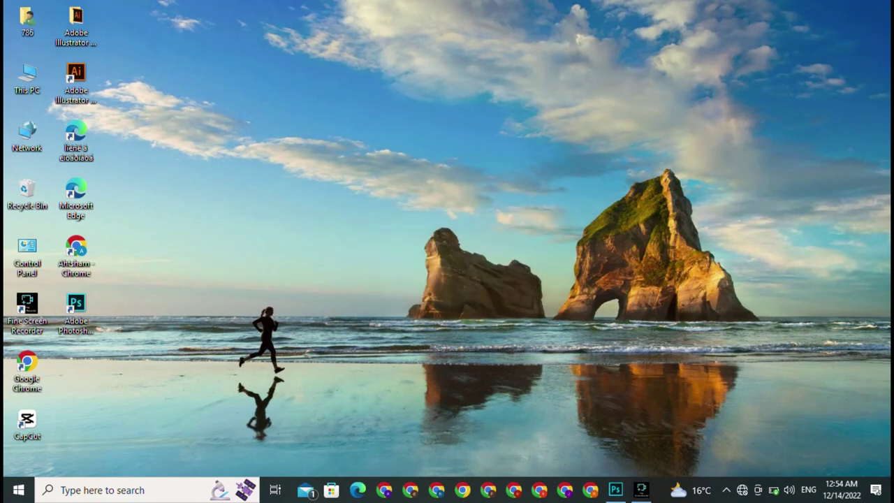
pyautogui.press('Return')
pyautogui.click(639, 490)
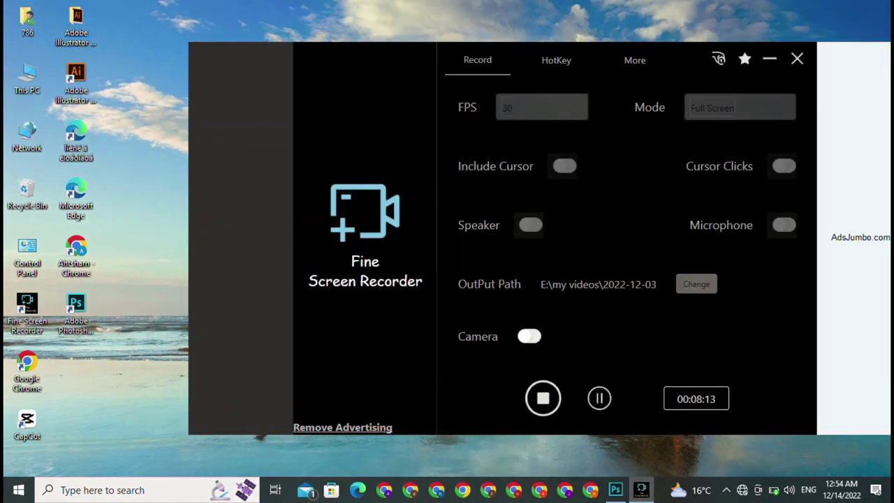
pyautogui.click(640, 489)
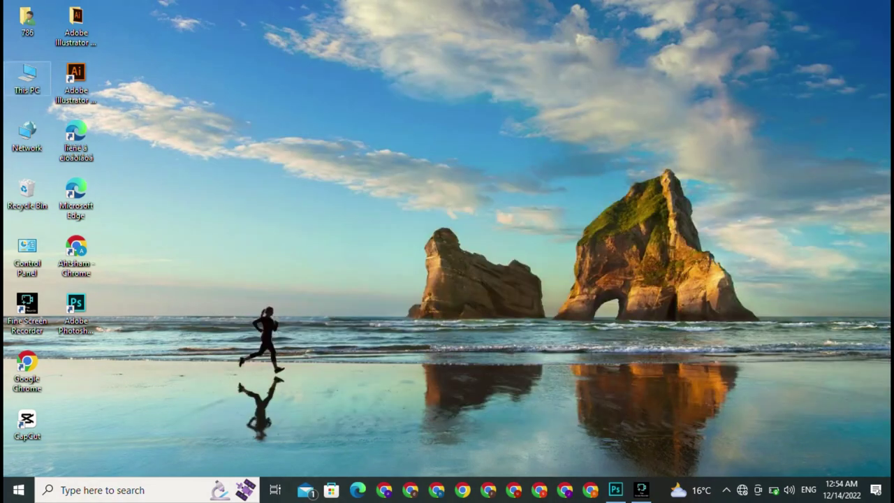
# Open the winror all folder on New Volume (E:) from This PC
pyautogui.doubleClick(27, 80)
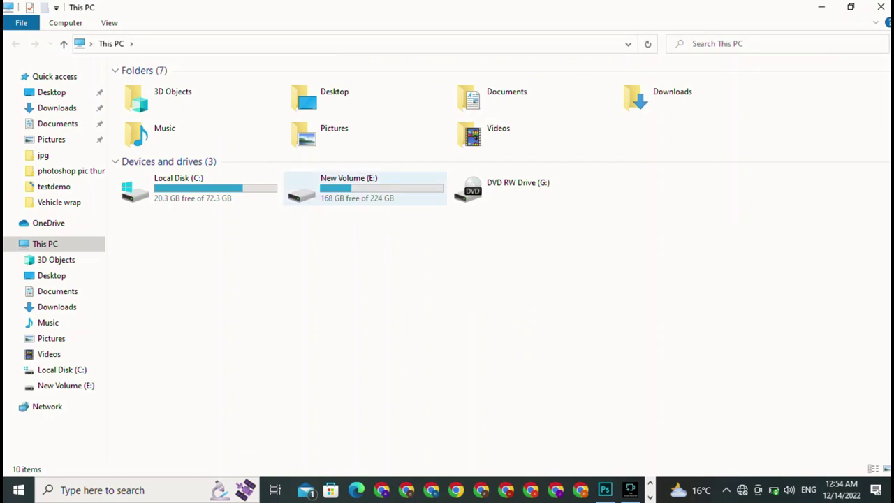
pyautogui.click(364, 188)
pyautogui.doubleClick(364, 189)
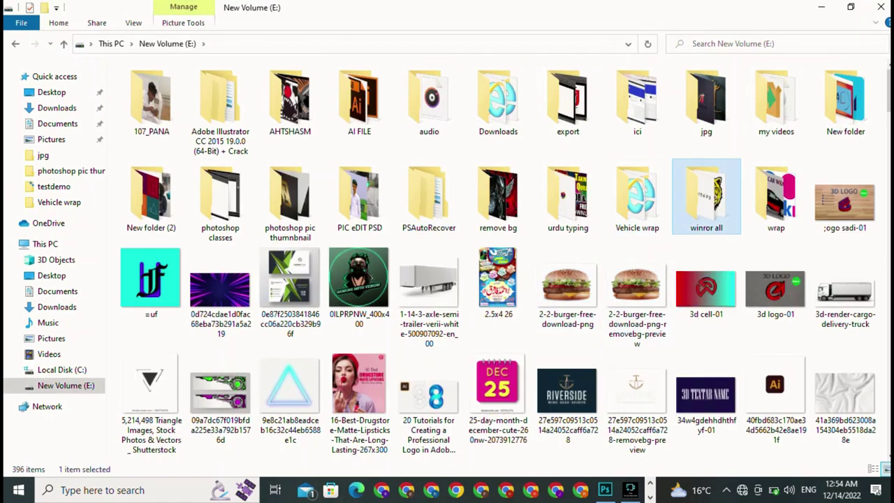
pyautogui.doubleClick(706, 195)
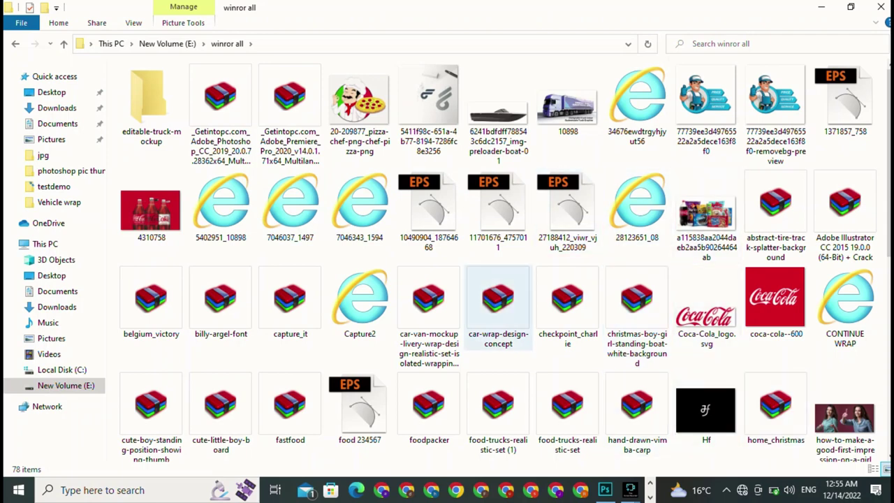
# Find the tiger face logo in the folder and drag it into Photoshop
pyautogui.scroll(-1, 638, 210)
pyautogui.scroll(-2, 706, 300)
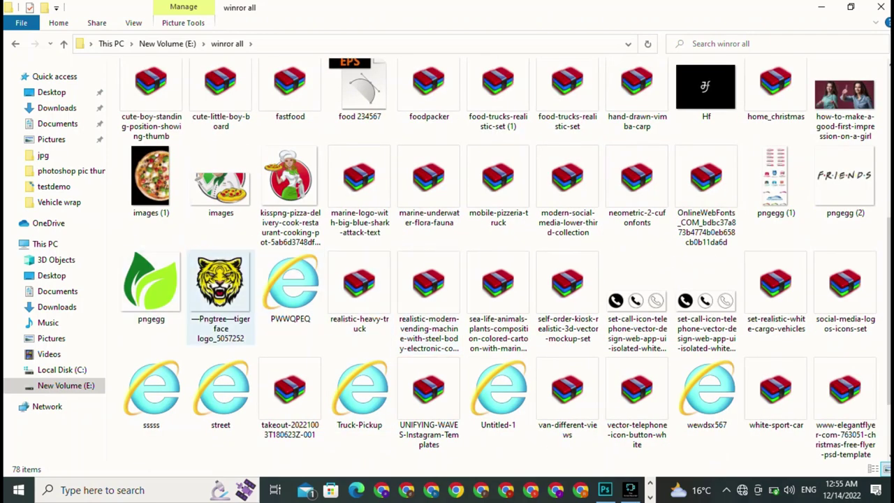
pyautogui.moveTo(220, 286)
pyautogui.mouseDown()
pyautogui.moveTo(605, 488)
pyautogui.moveTo(33, 193)
pyautogui.mouseUp()
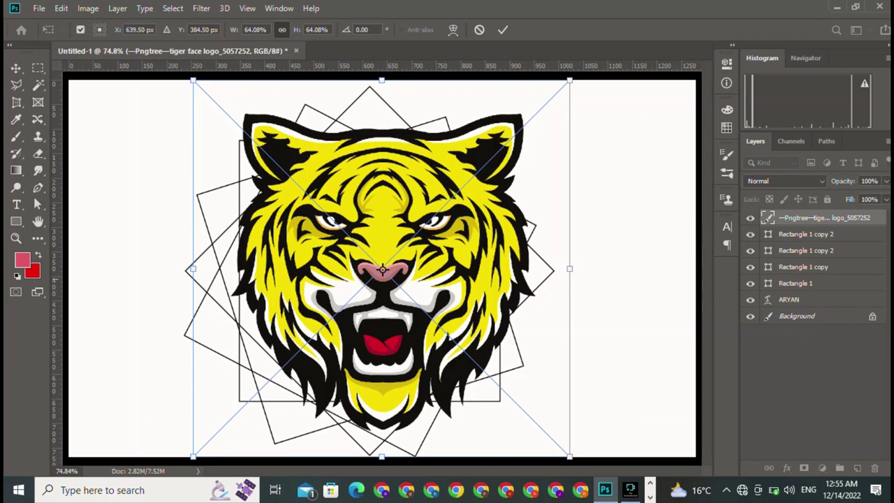
# Move the tiger image layer below ARYAN, then delete it from the document
pyautogui.moveTo(824, 218); pyautogui.dragTo(814, 308)
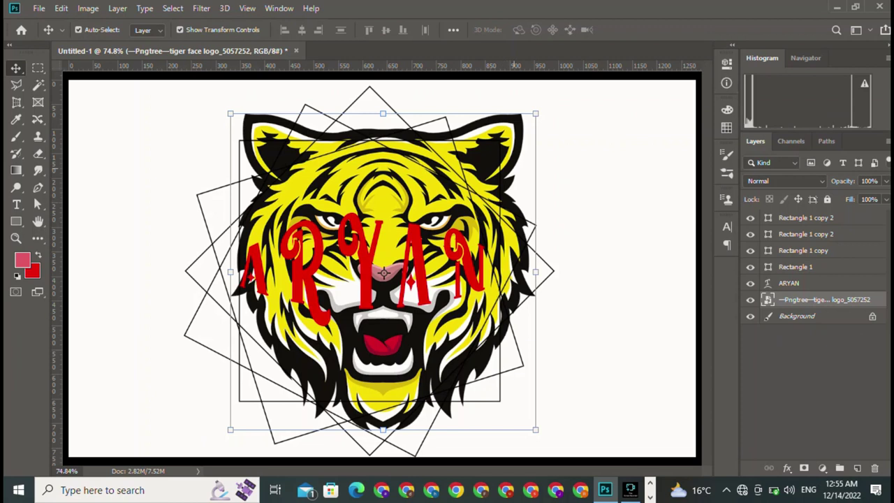
pyautogui.press('Delete')
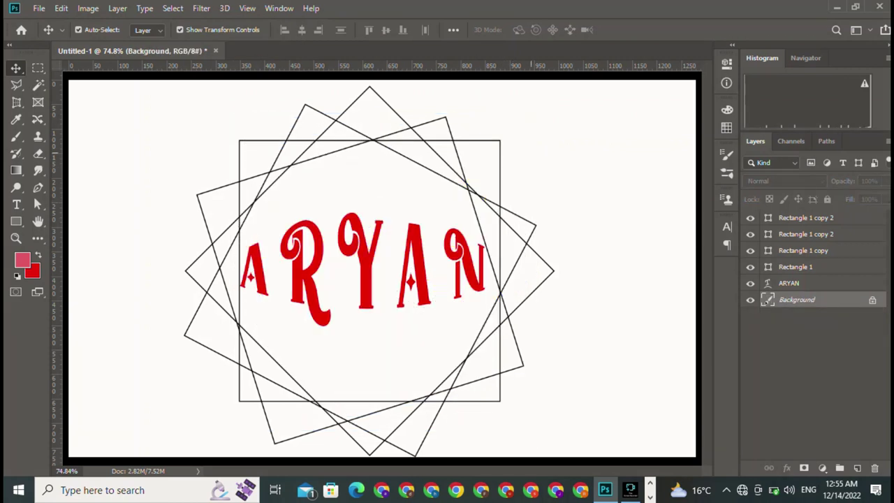